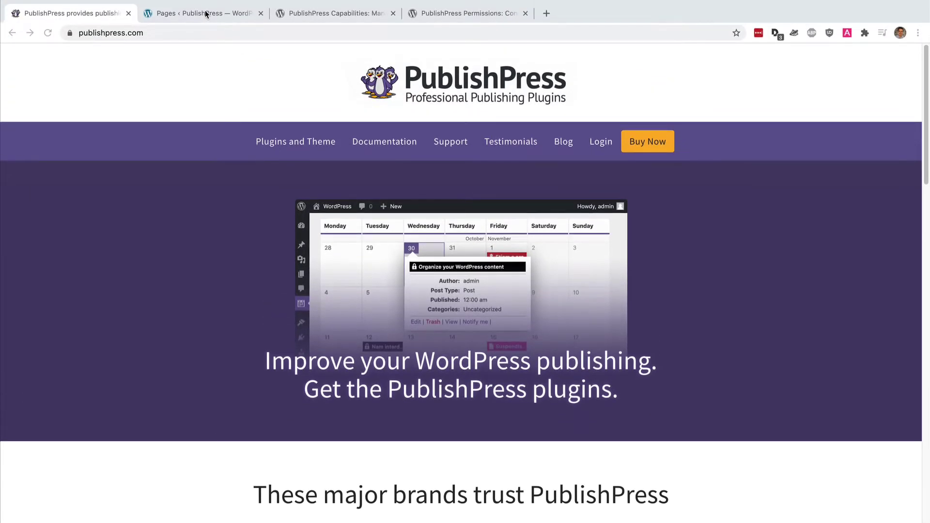
Review the site's department pages and user accounts, and the WordPress.org listings for PublishPress Capabilities and PublishPress Permissions.
{"action": "left_click", "coordinate": [205, 14]}
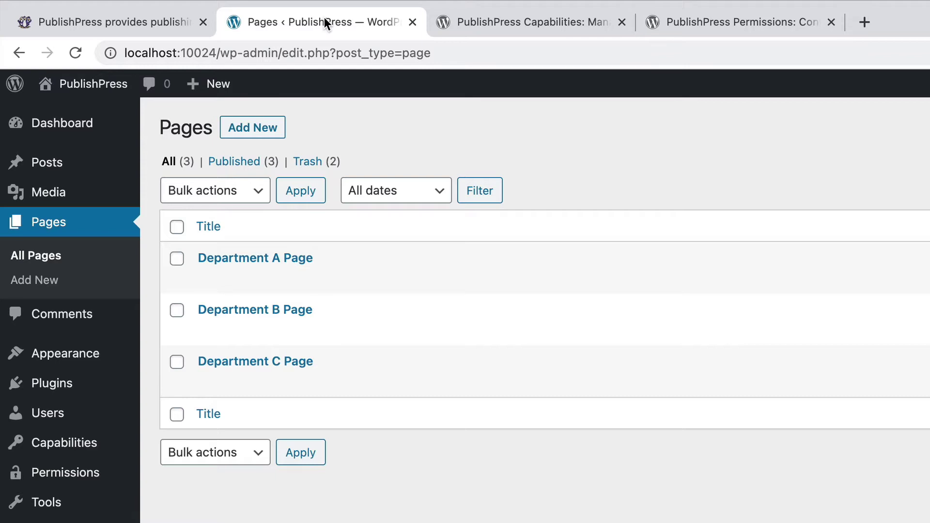
{"action": "left_click", "coordinate": [55, 425]}
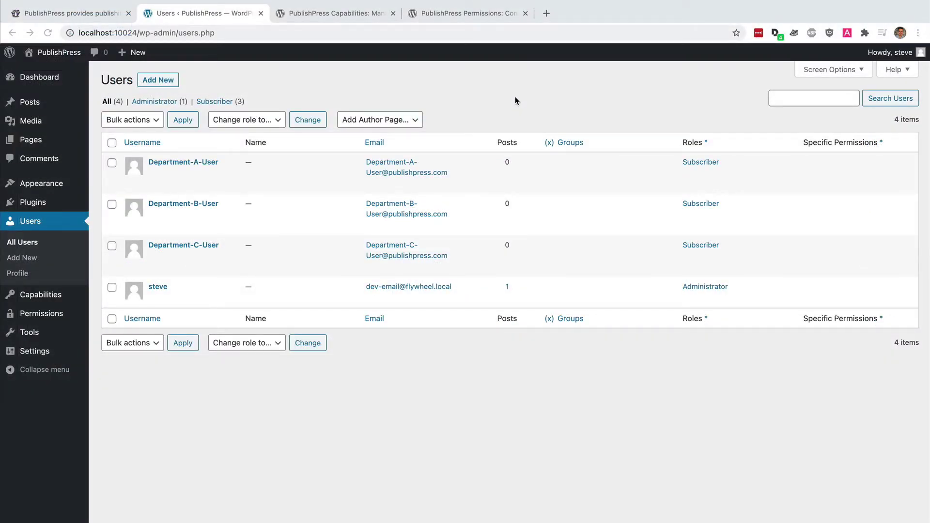
{"action": "left_click", "coordinate": [312, 14]}
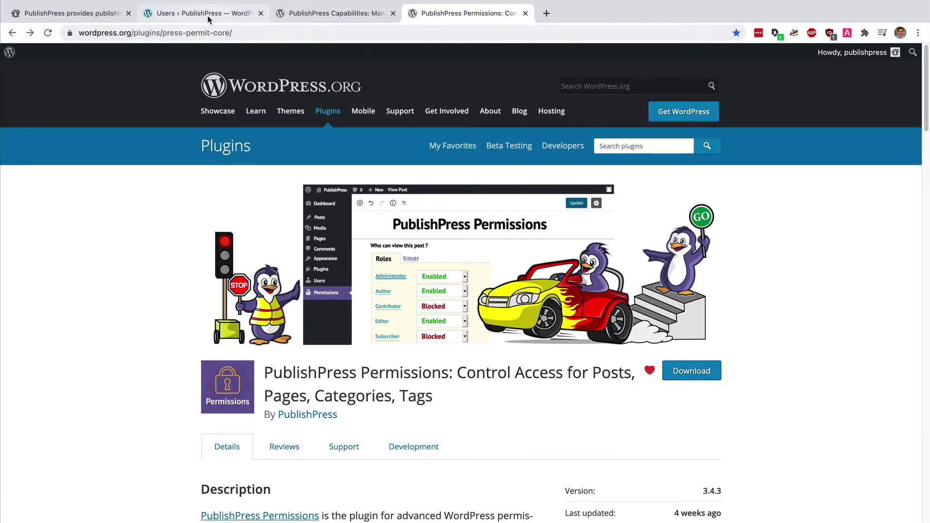
{"action": "left_click", "coordinate": [206, 16]}
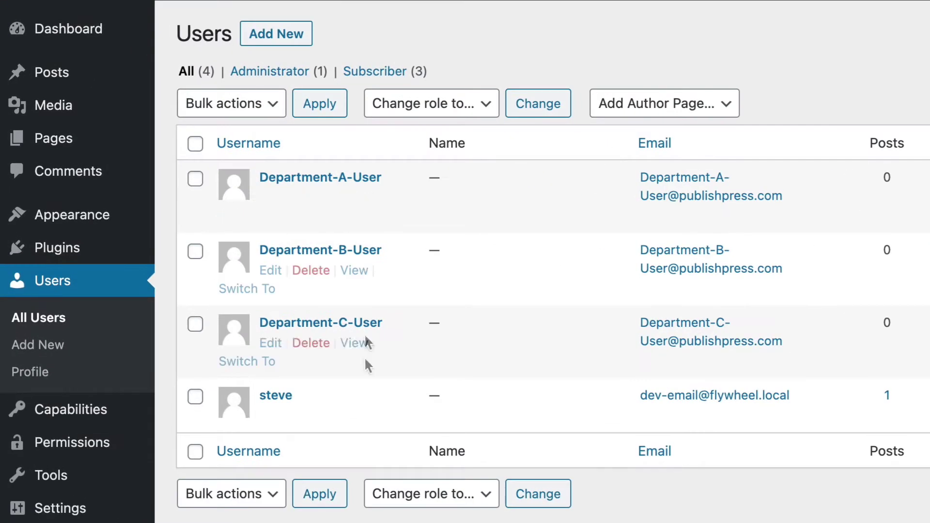
{"action": "left_click", "coordinate": [82, 153]}
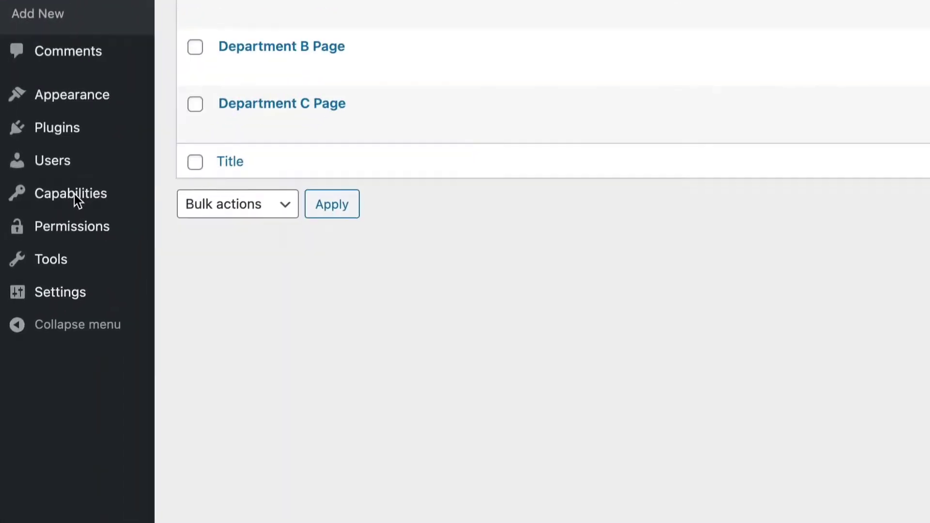
Create a role named Department A by copying the Subscriber role in the Capabilities settings.
{"action": "left_click", "coordinate": [74, 193]}
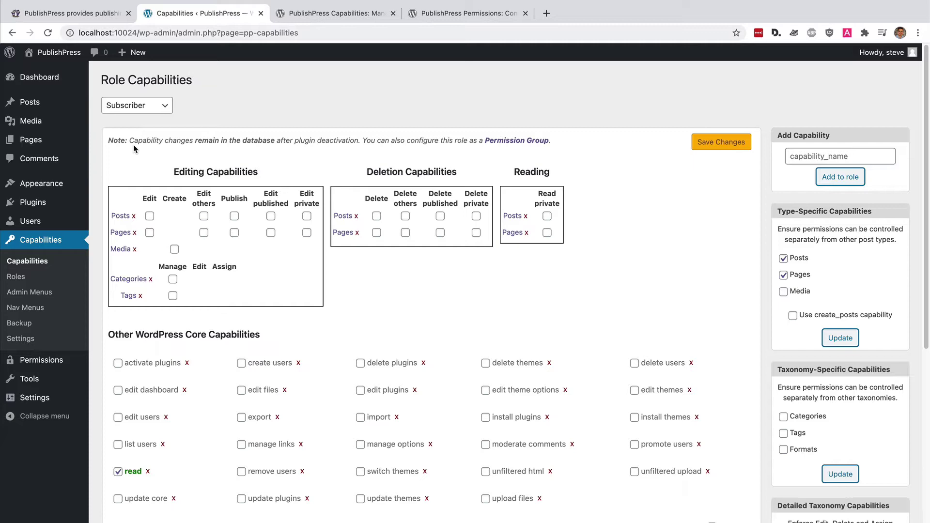
{"action": "scroll", "coordinate": [478, 280], "scroll_direction": "down", "scroll_amount": 4}
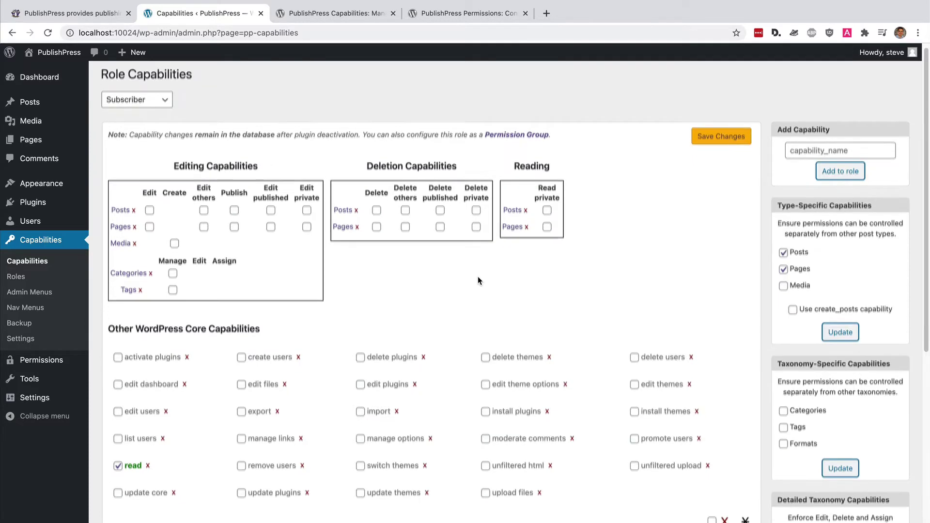
{"action": "scroll", "coordinate": [478, 280], "scroll_direction": "down", "scroll_amount": 4}
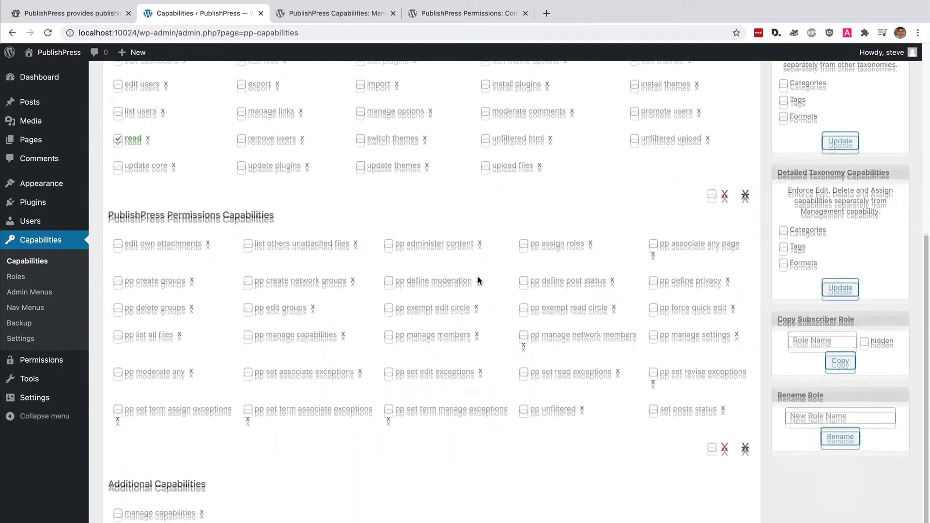
{"action": "left_click", "coordinate": [816, 299]}
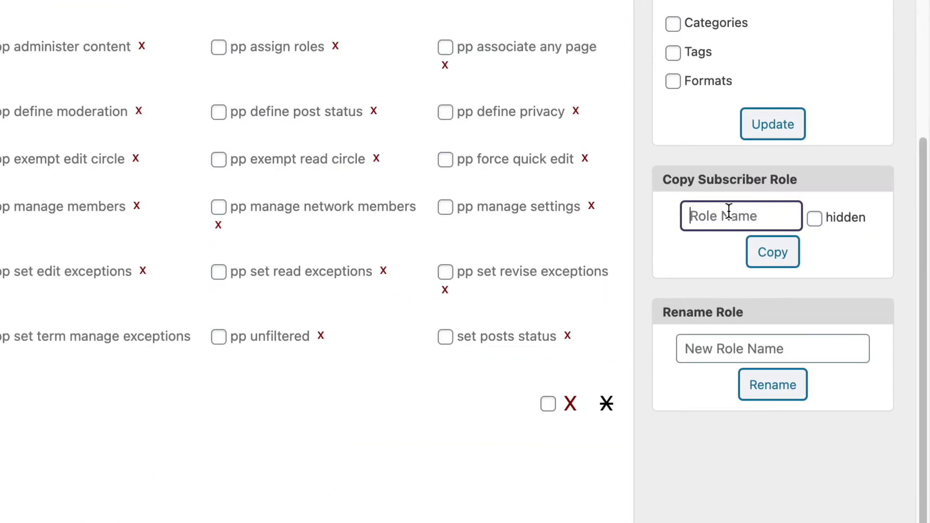
{"action": "type", "text": "Department A"}
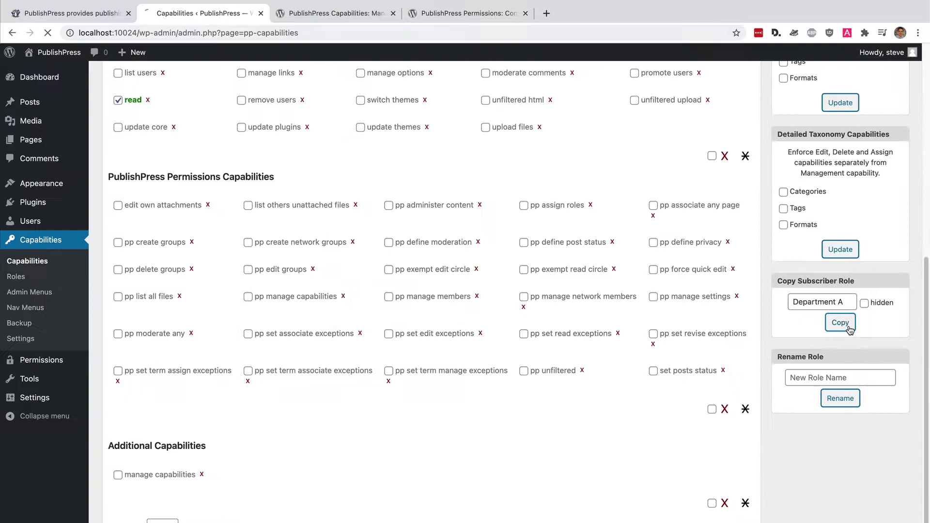
{"action": "left_click", "coordinate": [835, 313]}
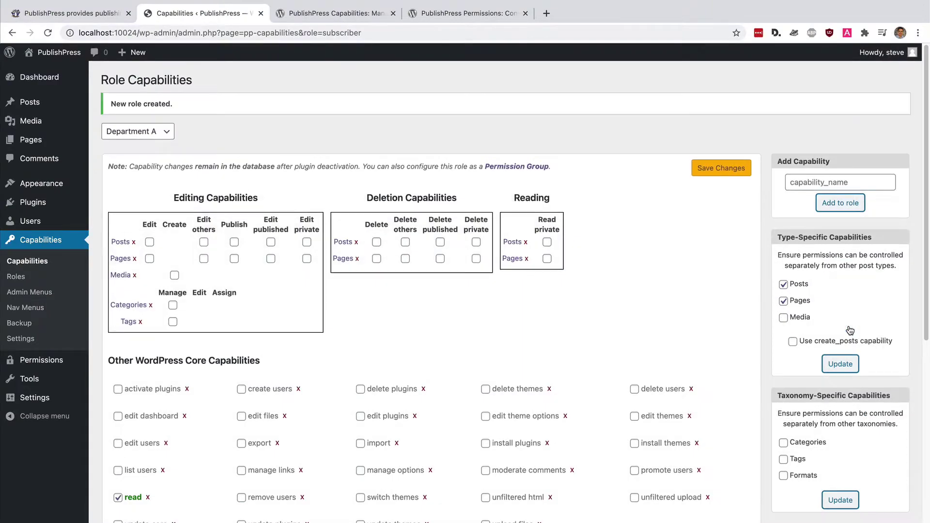
Copy the Department A role to create a new role named Department B.
{"action": "scroll", "coordinate": [850, 330], "scroll_direction": "down", "scroll_amount": 7}
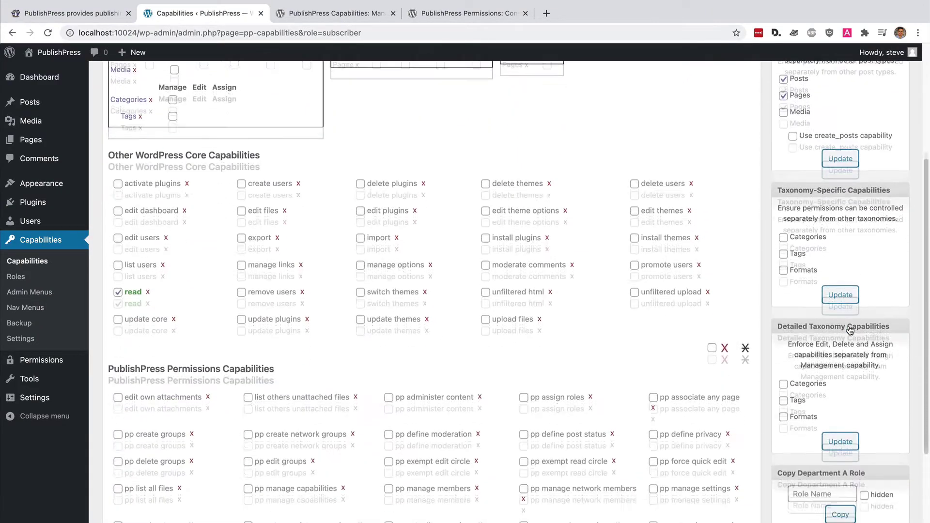
{"action": "left_click", "coordinate": [812, 361]}
{"action": "type", "text": "Departme"}
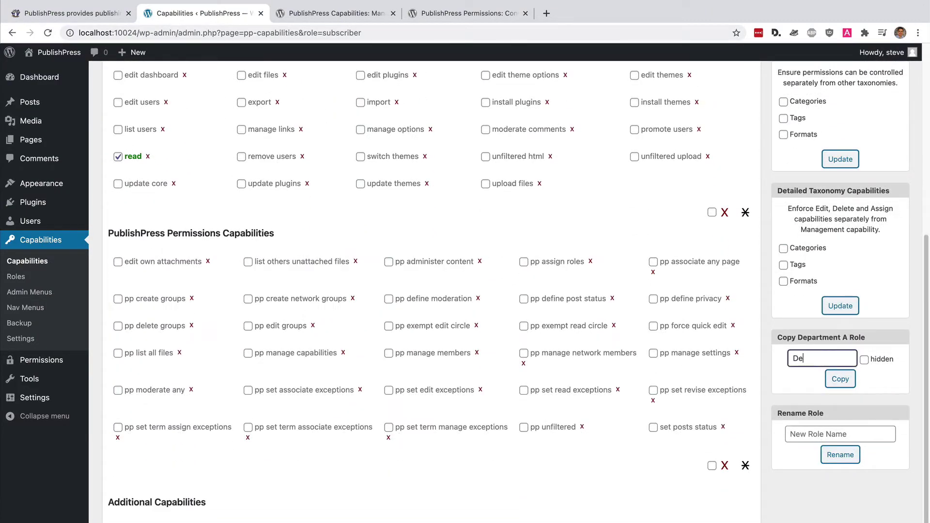
{"action": "type", "text": "nt B"}
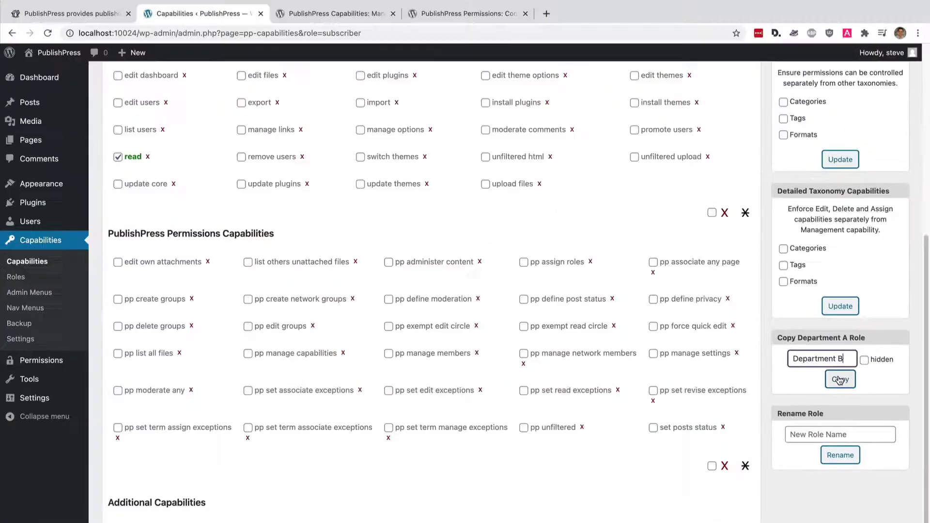
{"action": "left_click", "coordinate": [840, 380]}
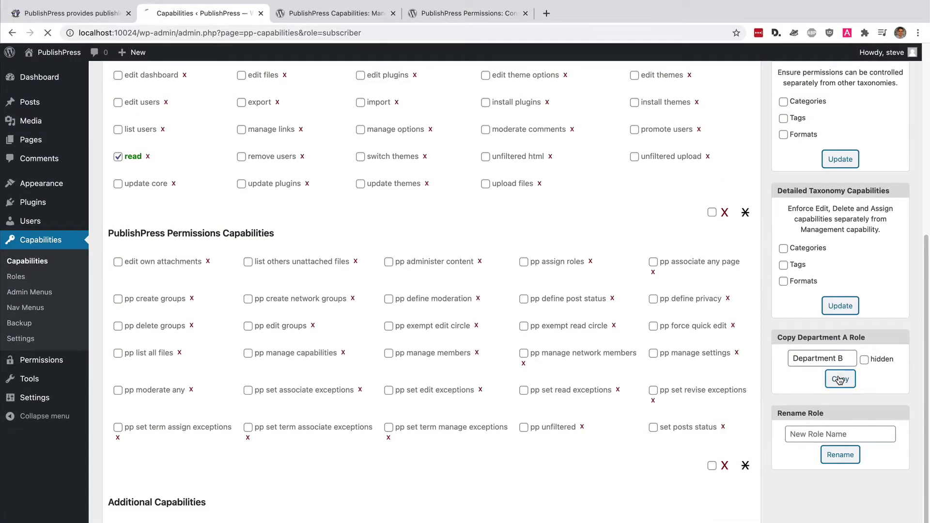
Copy the Department B role to create a new role named Department C.
{"action": "scroll", "coordinate": [808, 274], "scroll_direction": "down", "scroll_amount": 10}
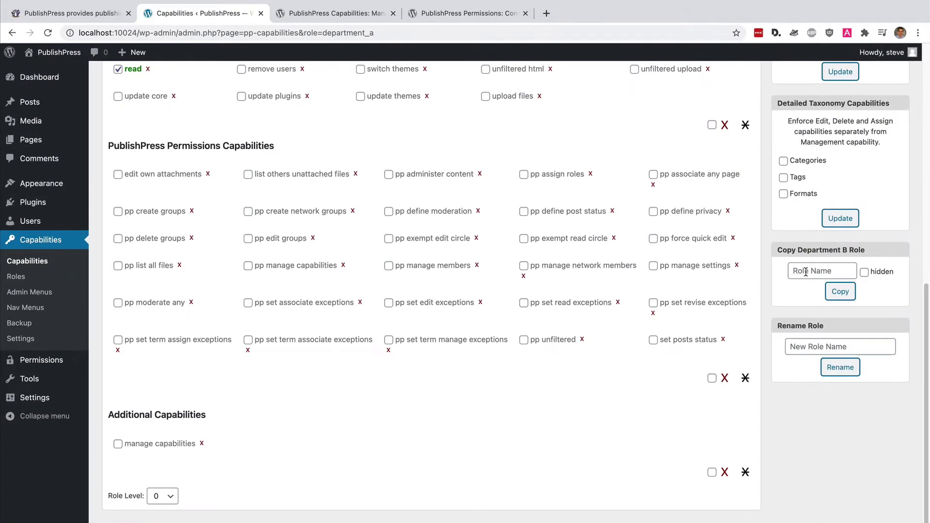
{"action": "left_click", "coordinate": [807, 271]}
{"action": "type", "text": "Department C"}
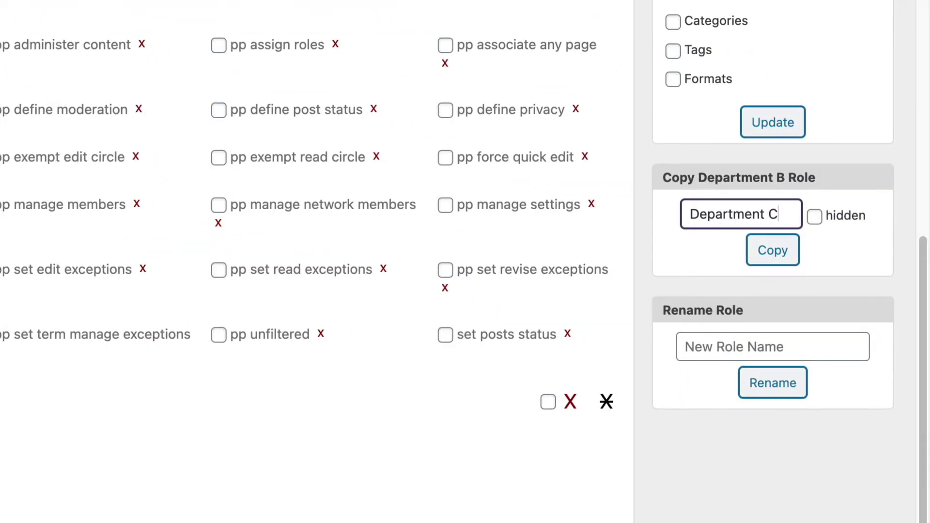
{"action": "left_click", "coordinate": [753, 261]}
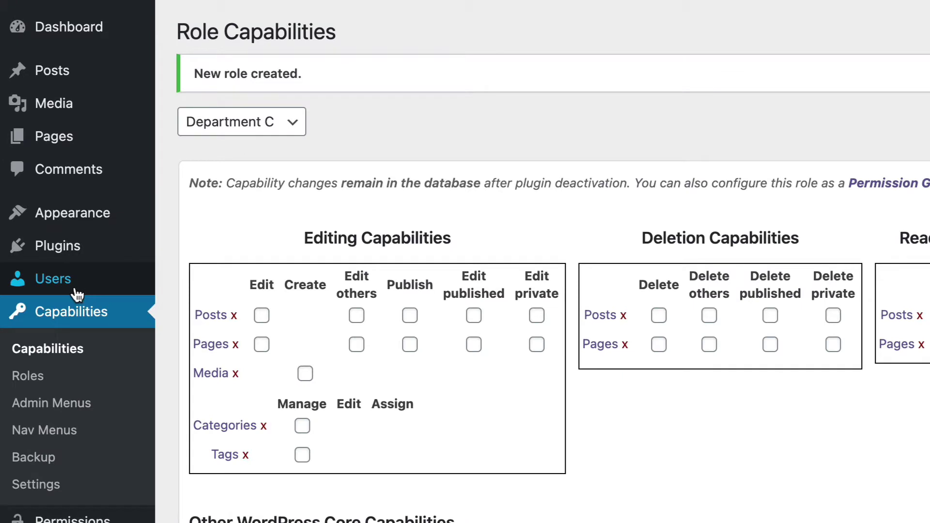
Edit Department-A-User to have the Department A role instead of Subscriber, and update the user.
{"action": "mouse_move", "coordinate": [44, 228]}
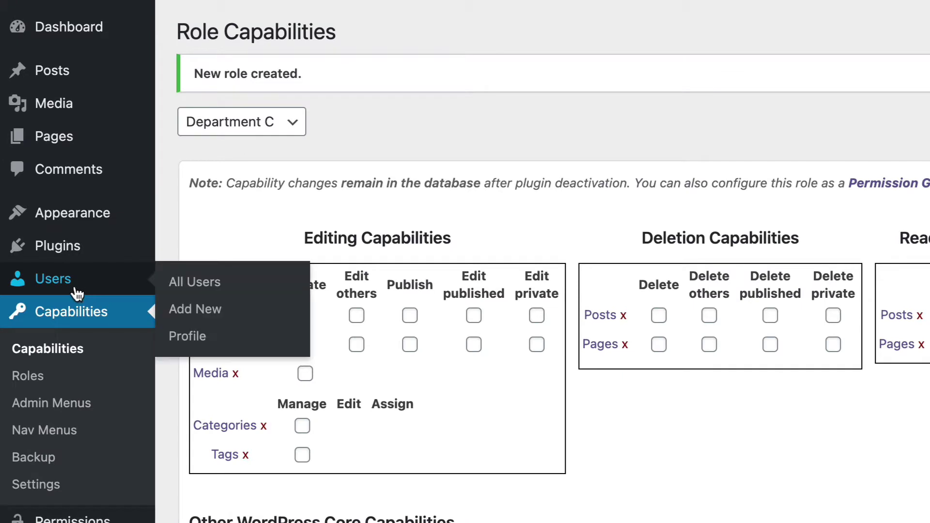
{"action": "left_click", "coordinate": [76, 289]}
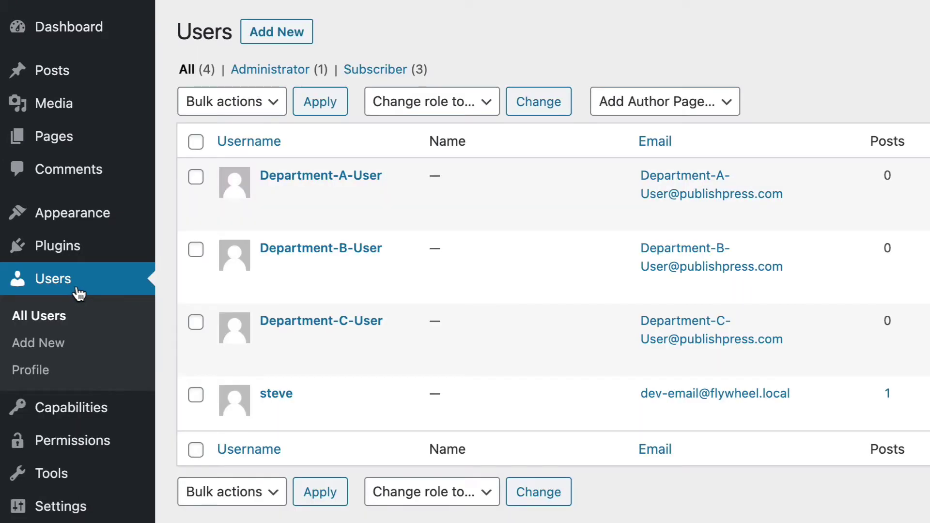
{"action": "mouse_move", "coordinate": [222, 221]}
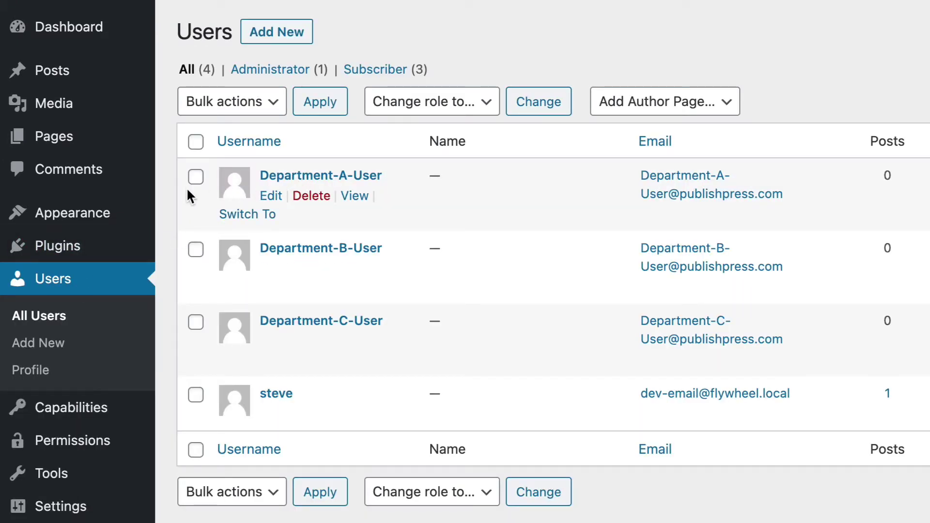
{"action": "left_click", "coordinate": [271, 199]}
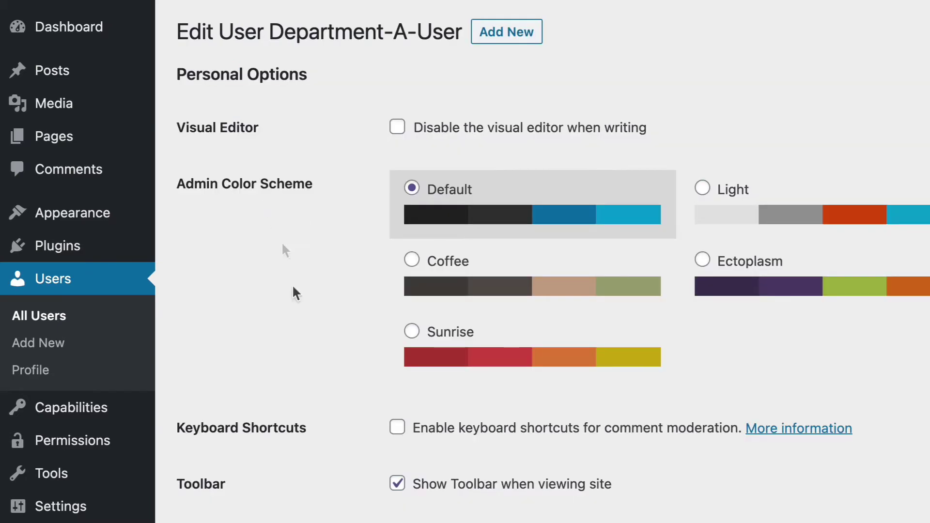
{"action": "scroll", "coordinate": [321, 385], "scroll_direction": "down", "scroll_amount": 5}
{"action": "left_click", "coordinate": [507, 208]}
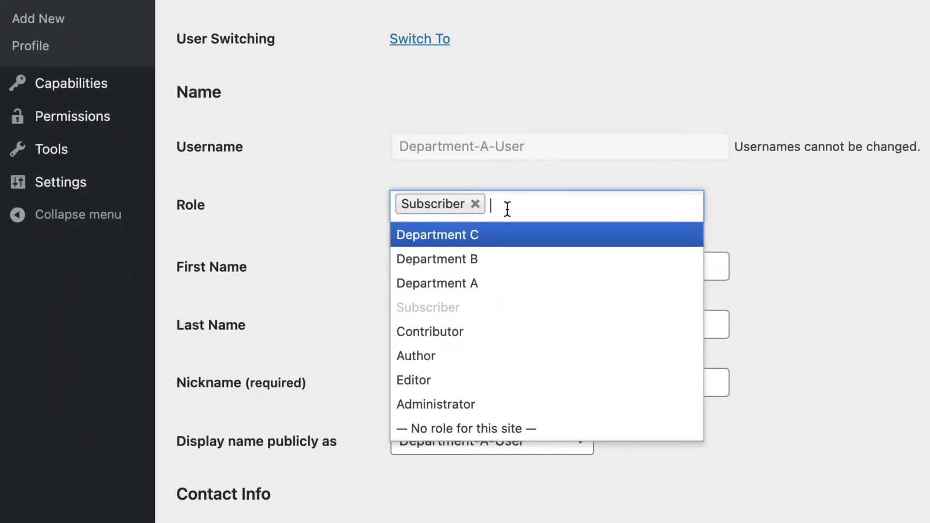
{"action": "left_click", "coordinate": [462, 277]}
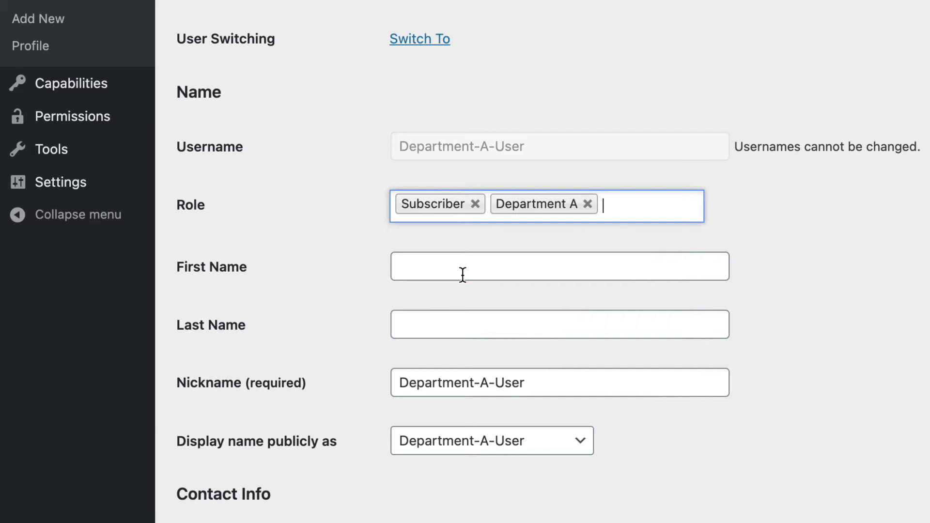
{"action": "left_click", "coordinate": [475, 204]}
{"action": "scroll", "coordinate": [334, 247], "scroll_direction": "down", "scroll_amount": 8}
{"action": "scroll", "coordinate": [276, 406], "scroll_direction": "down", "scroll_amount": 10}
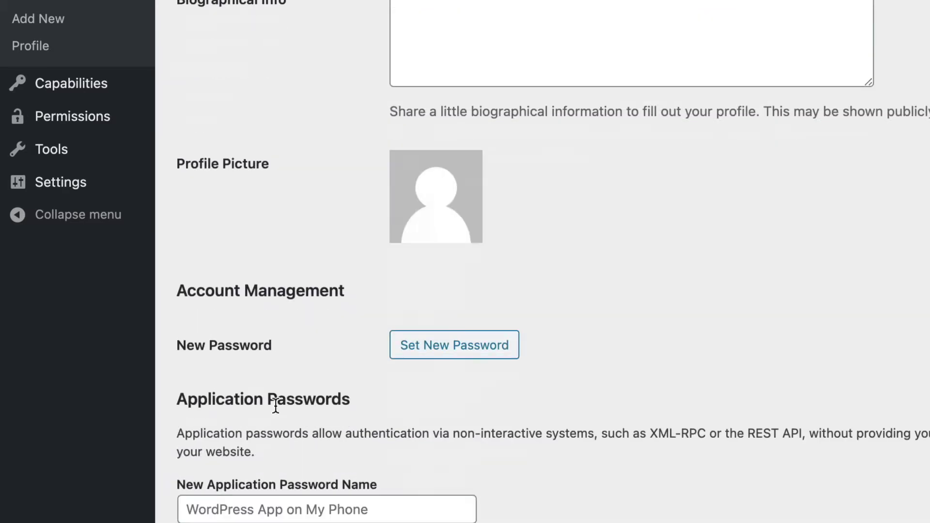
{"action": "left_click", "coordinate": [229, 492]}
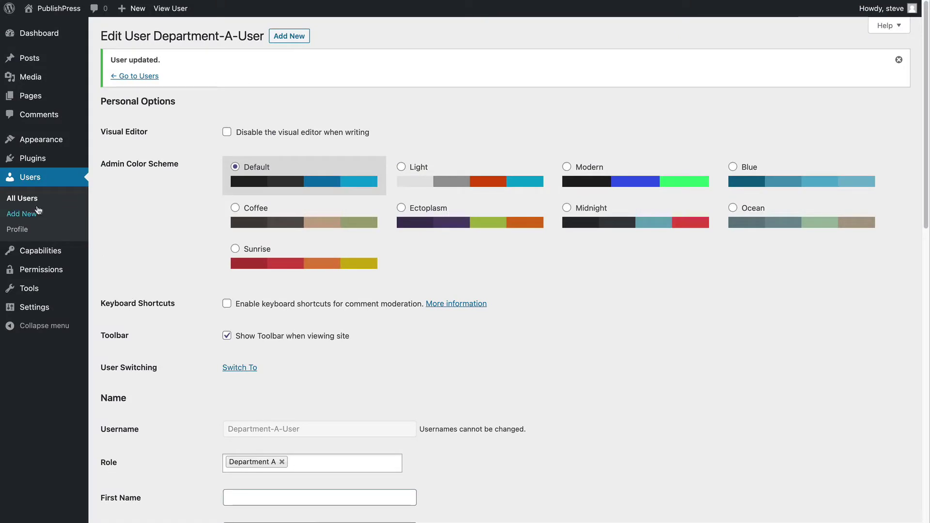
Replace the Subscriber role of Department-B-User with Department B and save the user profile.
{"action": "left_click", "coordinate": [30, 201]}
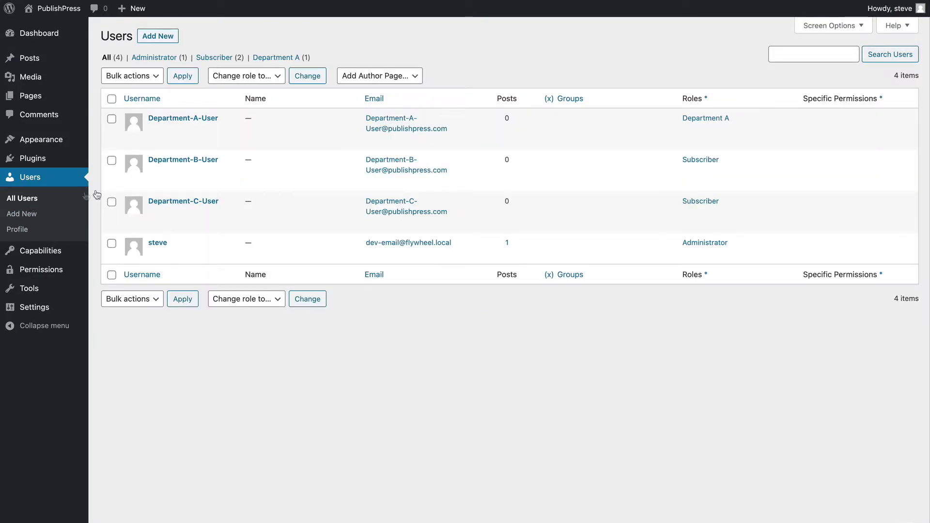
{"action": "left_click", "coordinate": [154, 171]}
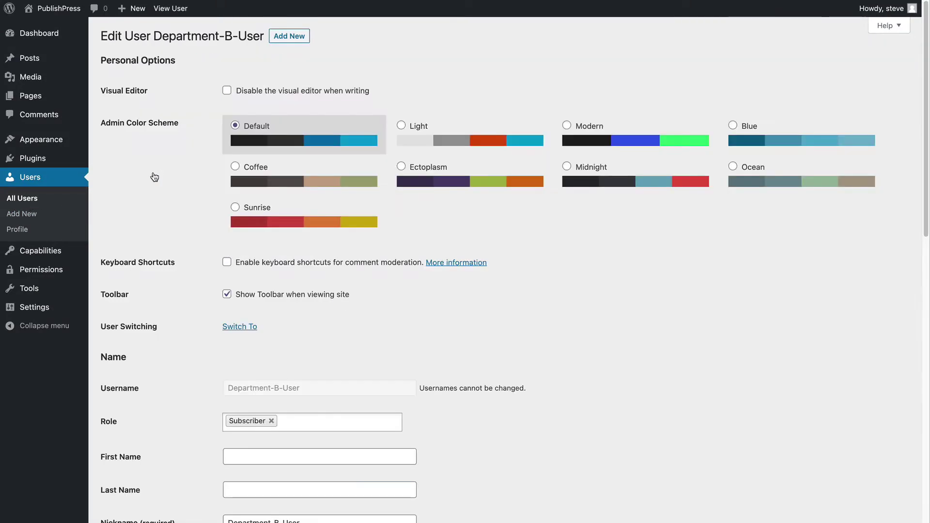
{"action": "scroll", "coordinate": [152, 177], "scroll_direction": "down", "scroll_amount": 3}
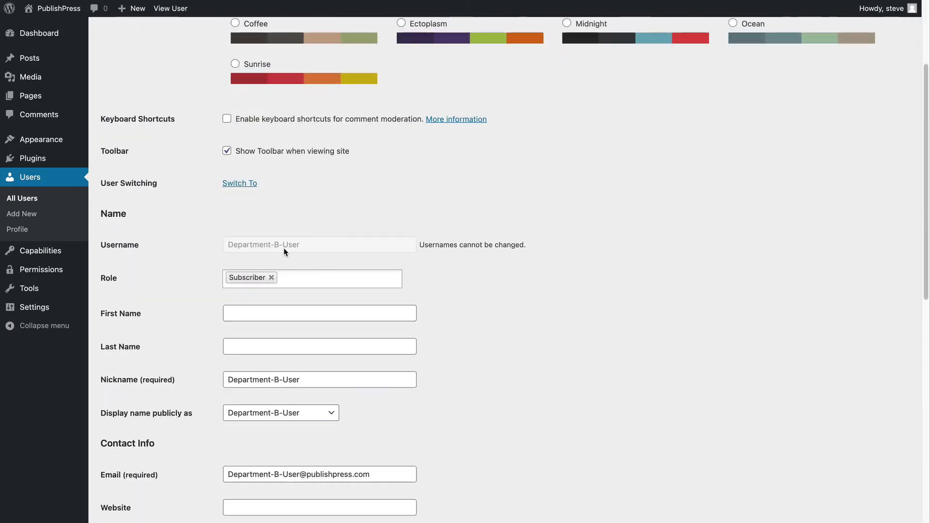
{"action": "left_click", "coordinate": [271, 277]}
{"action": "left_click", "coordinate": [263, 277]}
{"action": "left_click", "coordinate": [262, 309]}
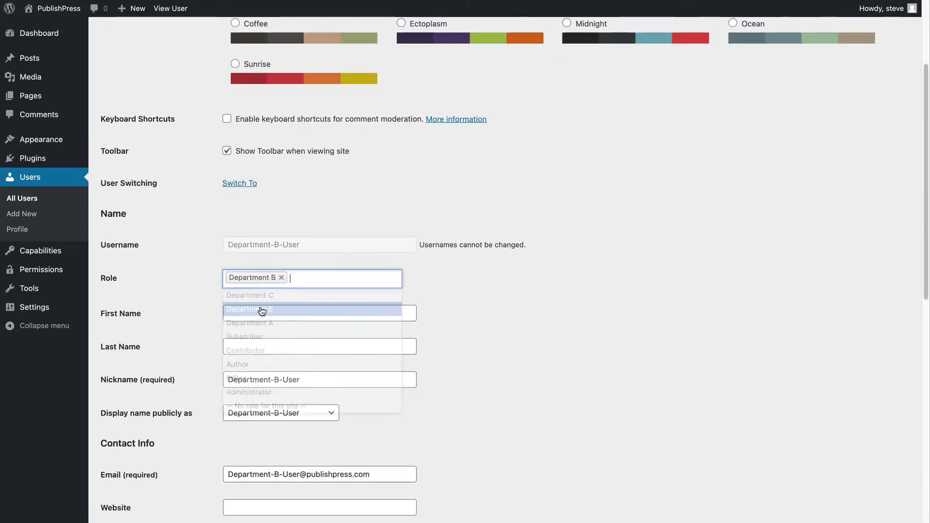
{"action": "scroll", "coordinate": [186, 381], "scroll_direction": "down", "scroll_amount": 10}
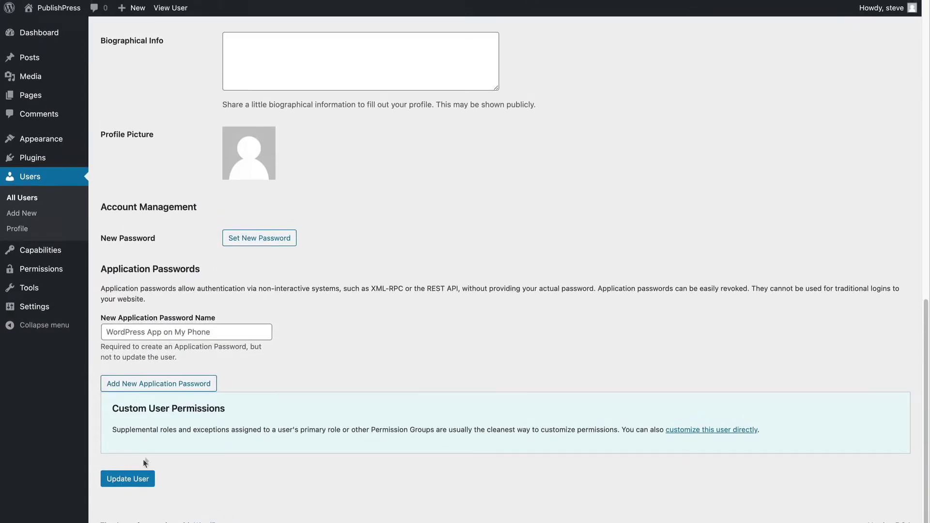
{"action": "left_click", "coordinate": [127, 479]}
Replace the Subscriber role of Department-C-User with Department C, update the user and return to the users list.
{"action": "left_click", "coordinate": [43, 203]}
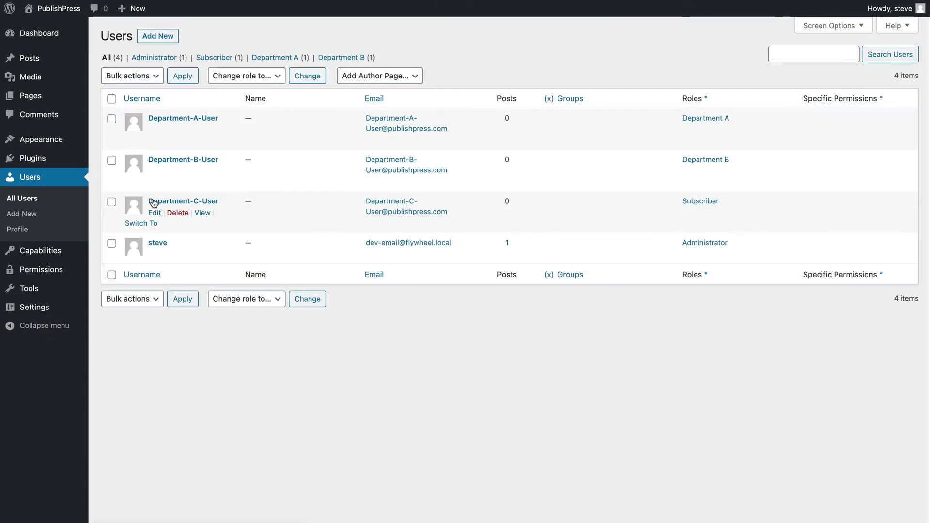
{"action": "left_click", "coordinate": [154, 213]}
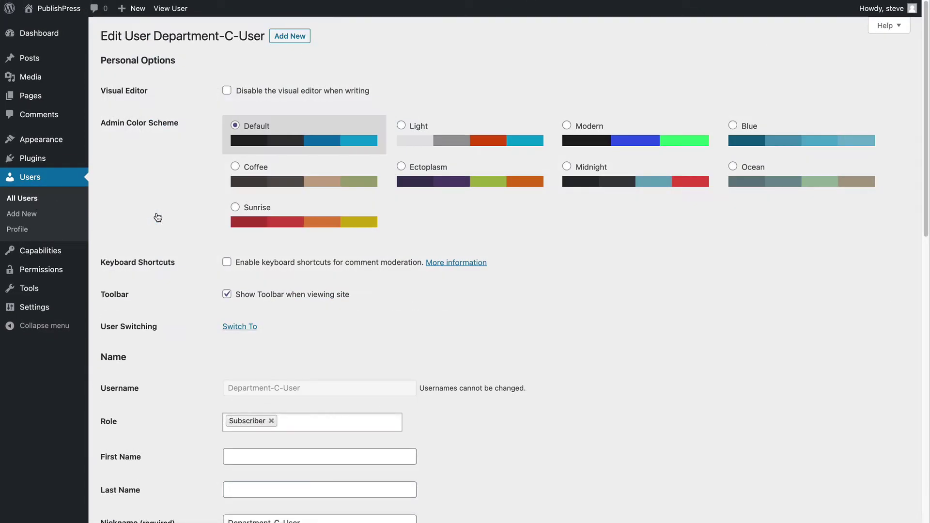
{"action": "scroll", "coordinate": [163, 239], "scroll_direction": "down", "scroll_amount": 5}
{"action": "left_click", "coordinate": [305, 206]}
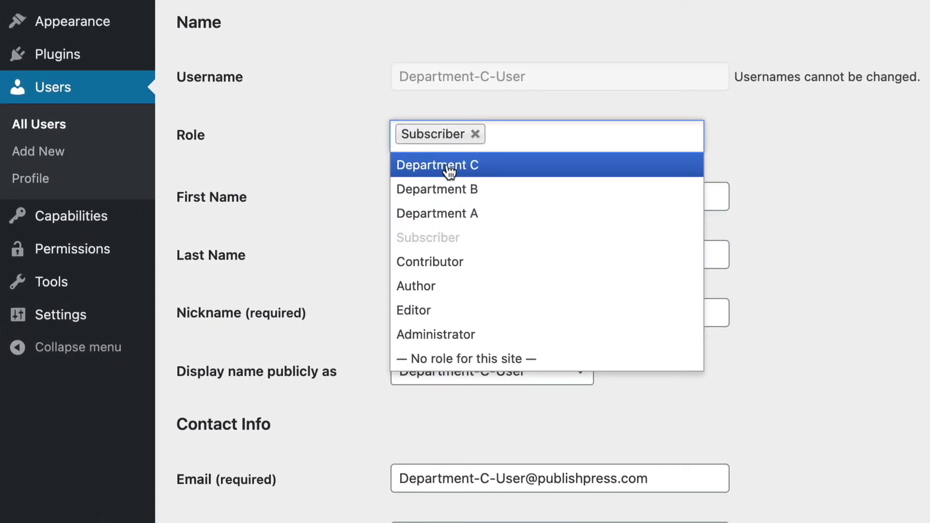
{"action": "left_click", "coordinate": [449, 167]}
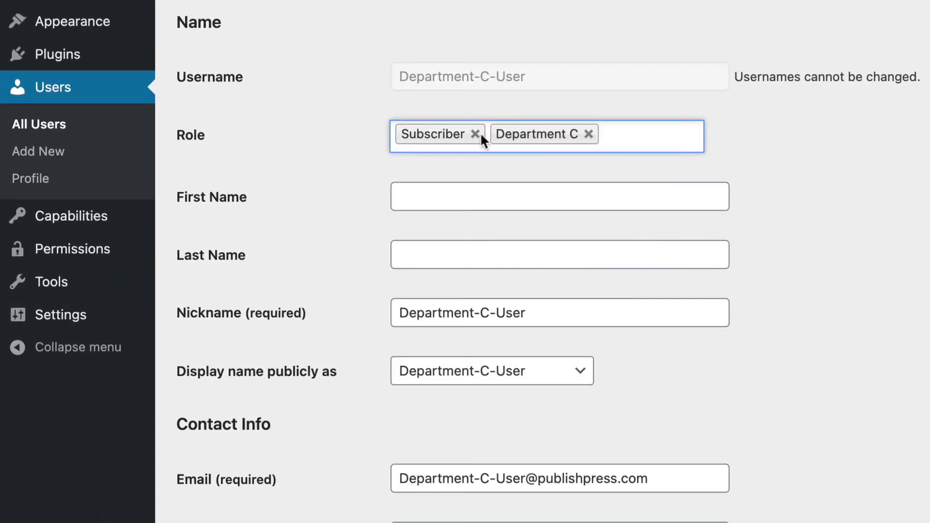
{"action": "left_click", "coordinate": [475, 134]}
{"action": "scroll", "coordinate": [264, 281], "scroll_direction": "down", "scroll_amount": 3}
{"action": "scroll", "coordinate": [264, 281], "scroll_direction": "down", "scroll_amount": 5}
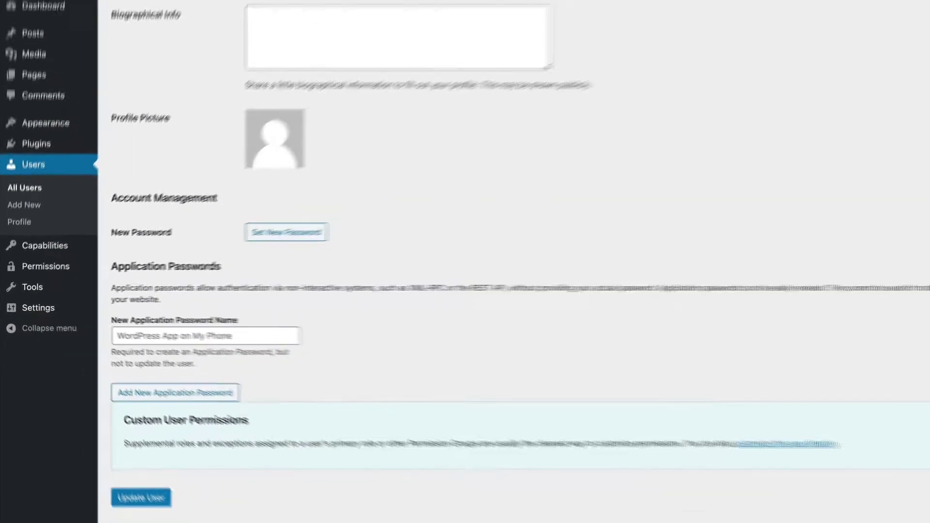
{"action": "left_click", "coordinate": [125, 479]}
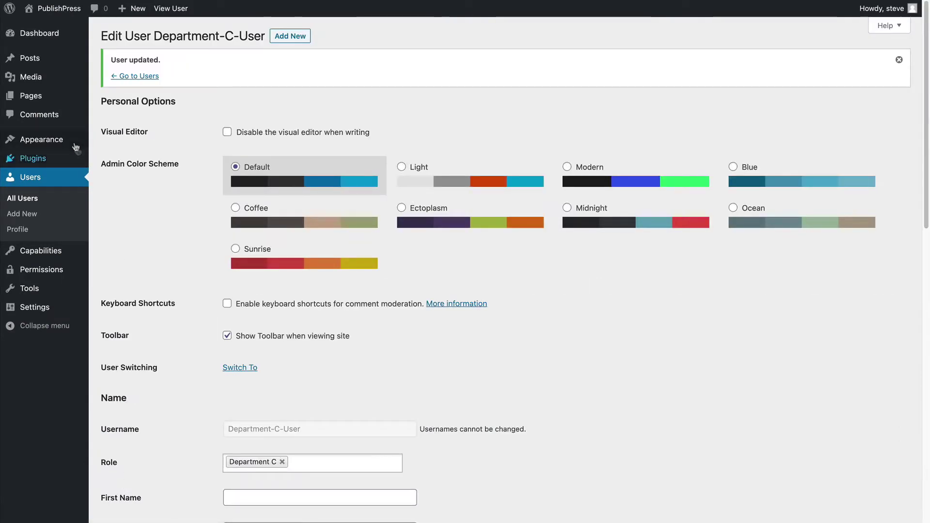
{"action": "left_click", "coordinate": [33, 201]}
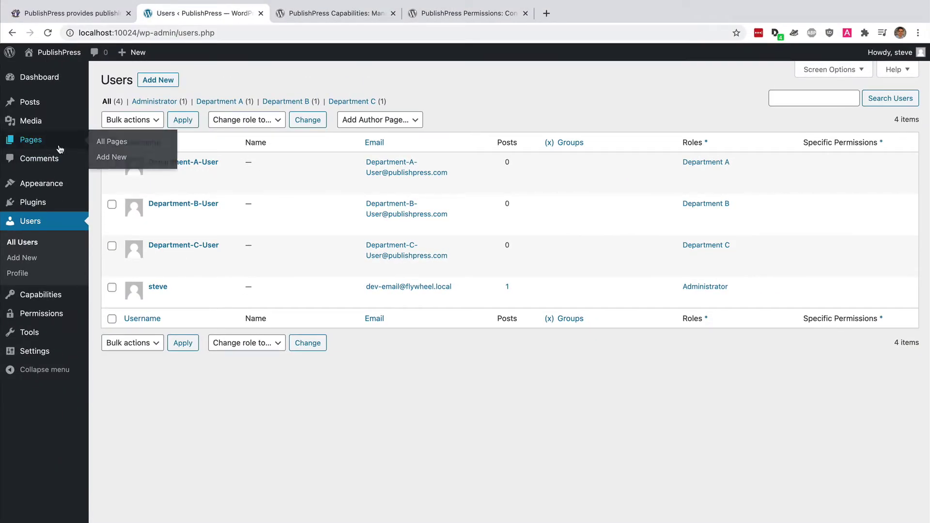
Open Department A Page for editing, review its read permissions by role and collapse the Read this Page permissions.
{"action": "left_click", "coordinate": [46, 145]}
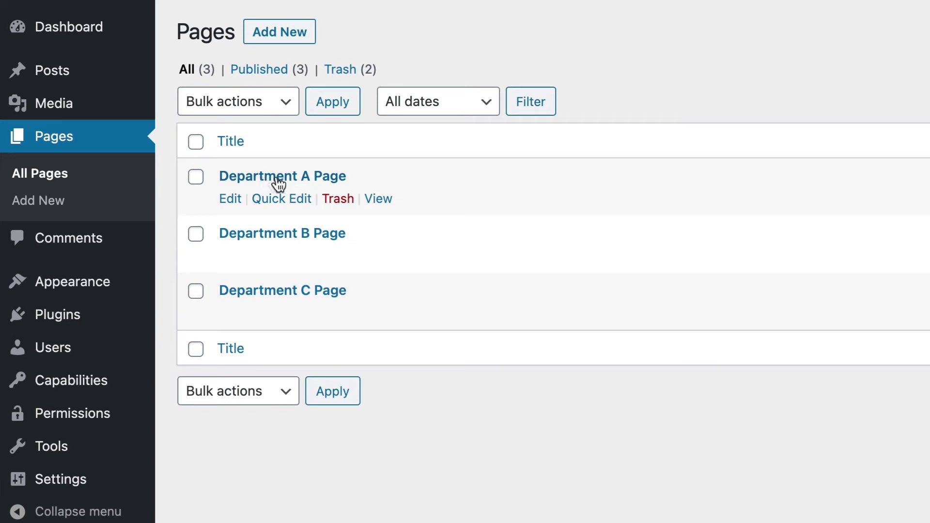
{"action": "left_click", "coordinate": [225, 199]}
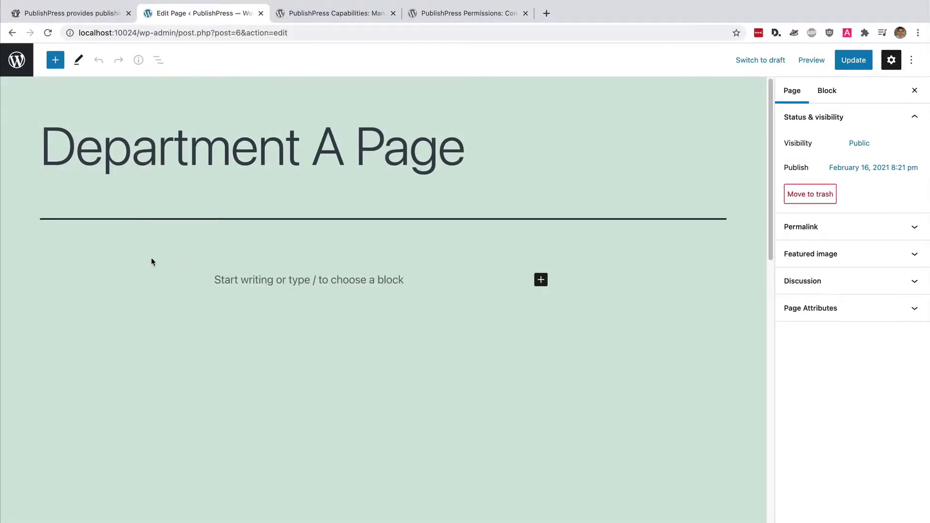
{"action": "scroll", "coordinate": [152, 258], "scroll_direction": "down", "scroll_amount": 4}
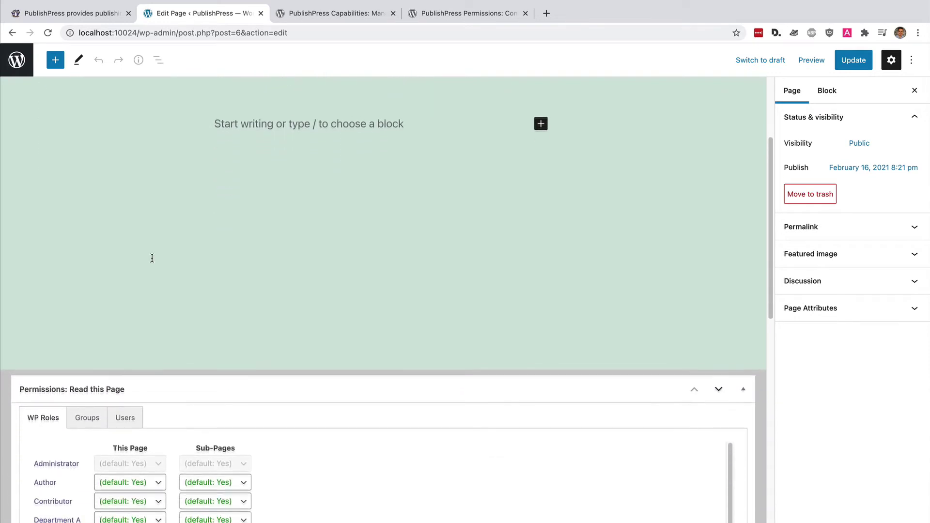
{"action": "scroll", "coordinate": [152, 258], "scroll_direction": "down", "scroll_amount": 3}
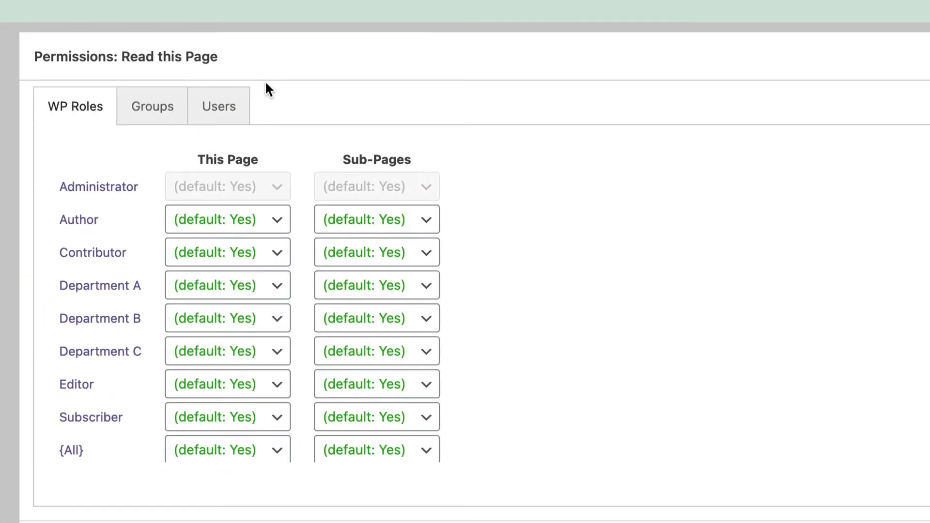
{"action": "scroll", "coordinate": [266, 84], "scroll_direction": "down", "scroll_amount": 1}
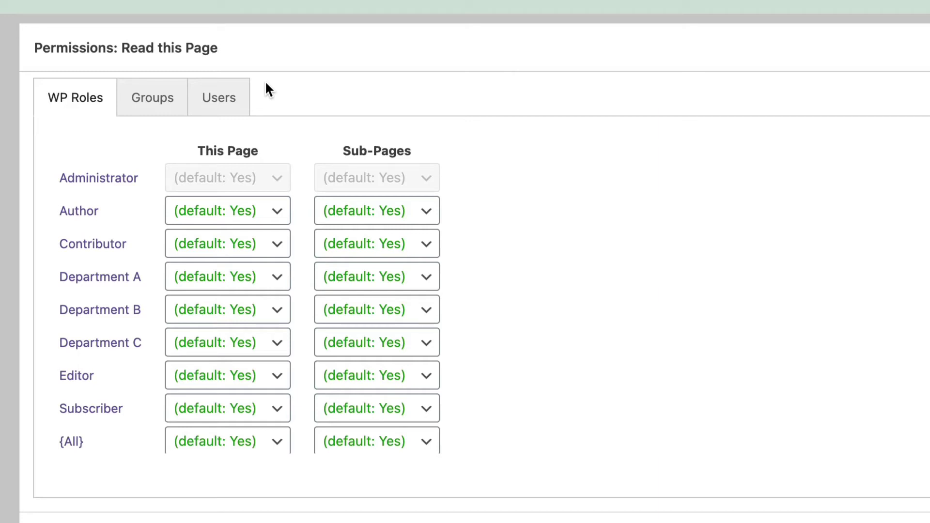
{"action": "scroll", "coordinate": [549, 224], "scroll_direction": "down", "scroll_amount": 4}
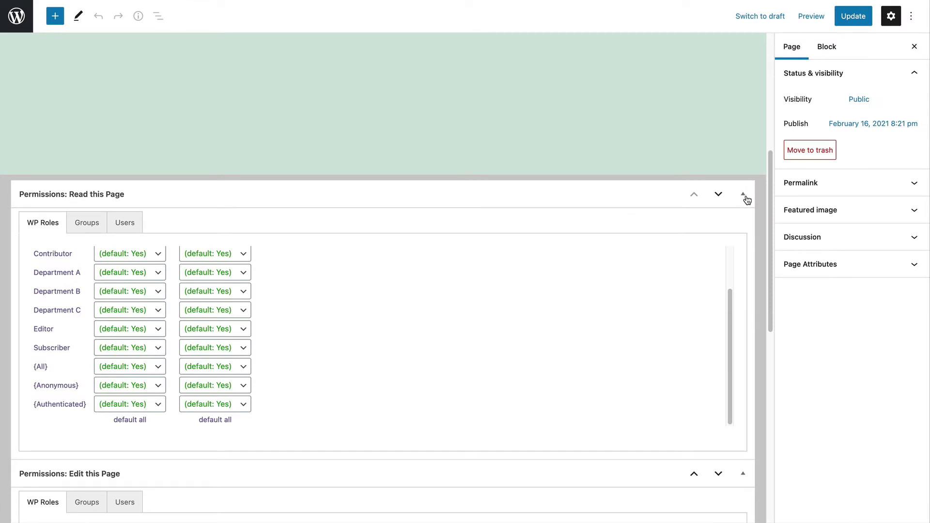
{"action": "left_click", "coordinate": [746, 198]}
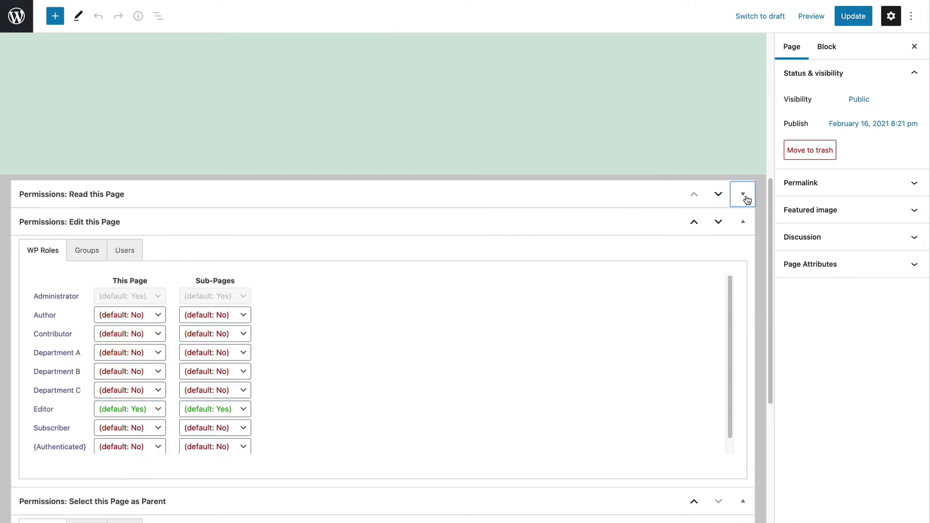
Set the Editor role's edit permission to Blocked for both Department A Page and its sub-pages.
{"action": "scroll", "coordinate": [641, 184], "scroll_direction": "down", "scroll_amount": 1}
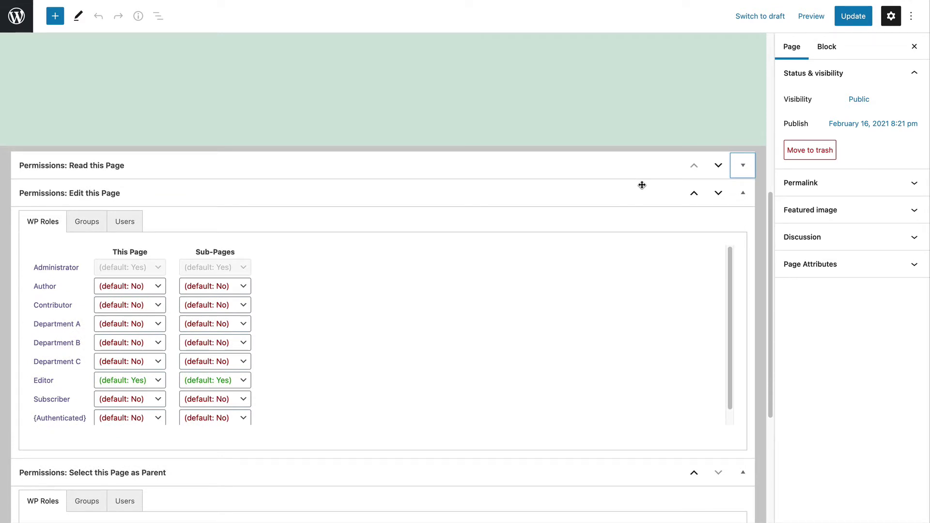
{"action": "scroll", "coordinate": [615, 172], "scroll_direction": "down", "scroll_amount": 1}
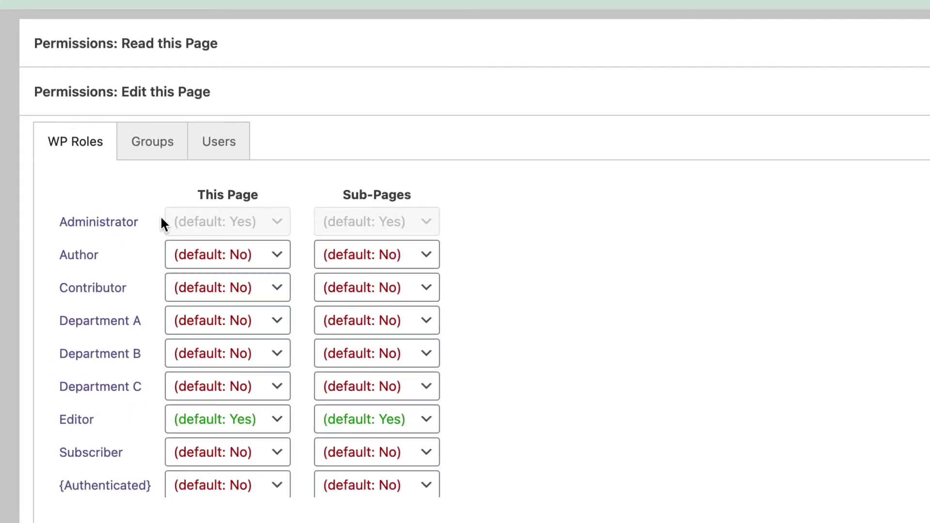
{"action": "left_click", "coordinate": [206, 420]}
{"action": "left_click", "coordinate": [204, 446]}
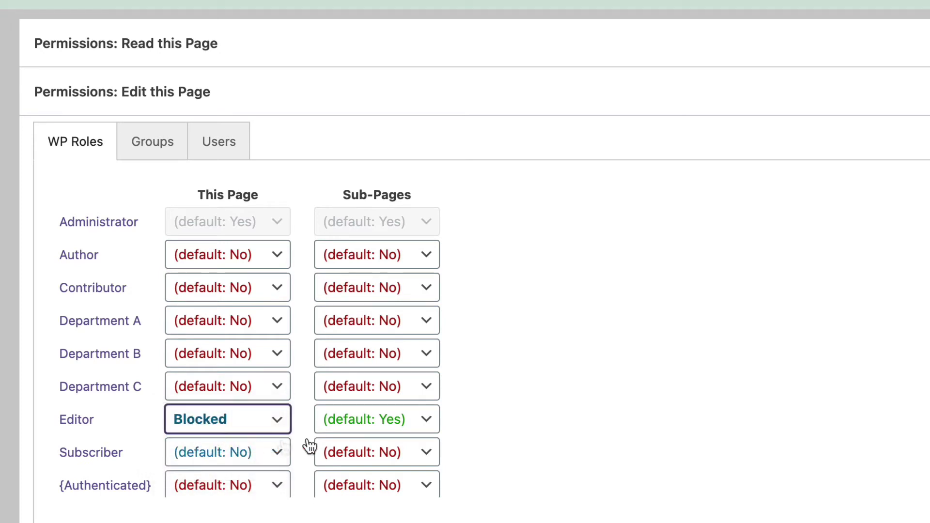
{"action": "left_click", "coordinate": [370, 430]}
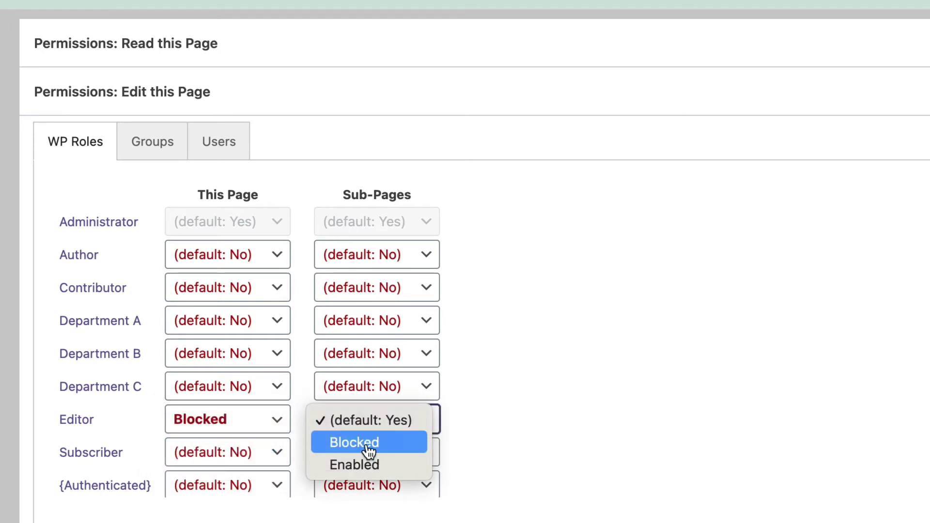
{"action": "left_click", "coordinate": [369, 443]}
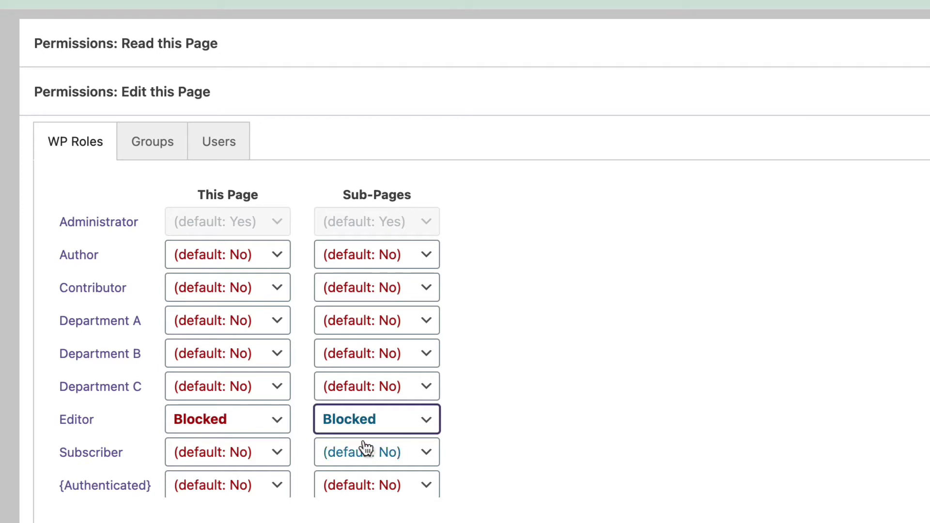
Set the Department A role's edit permission to Enabled for this page and its sub-pages, and update the page.
{"action": "left_click", "coordinate": [245, 328]}
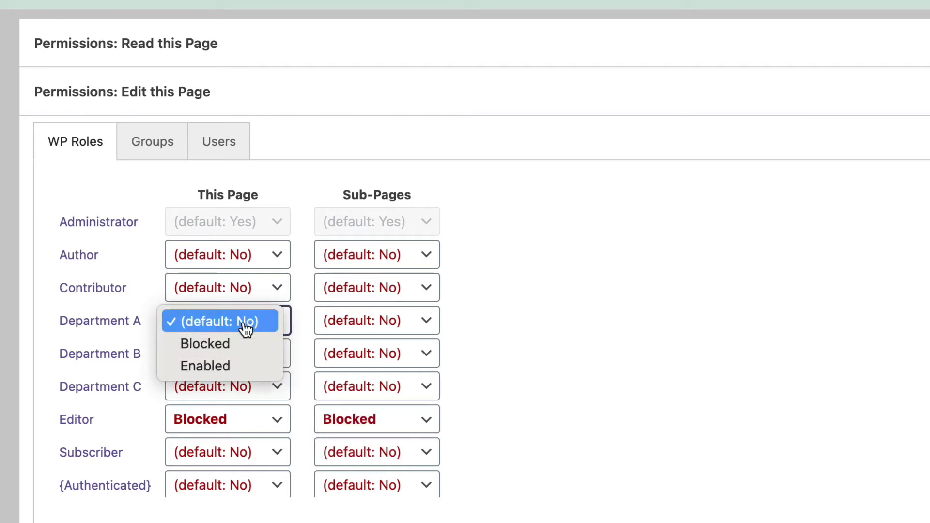
{"action": "left_click", "coordinate": [234, 368]}
{"action": "left_click", "coordinate": [357, 320]}
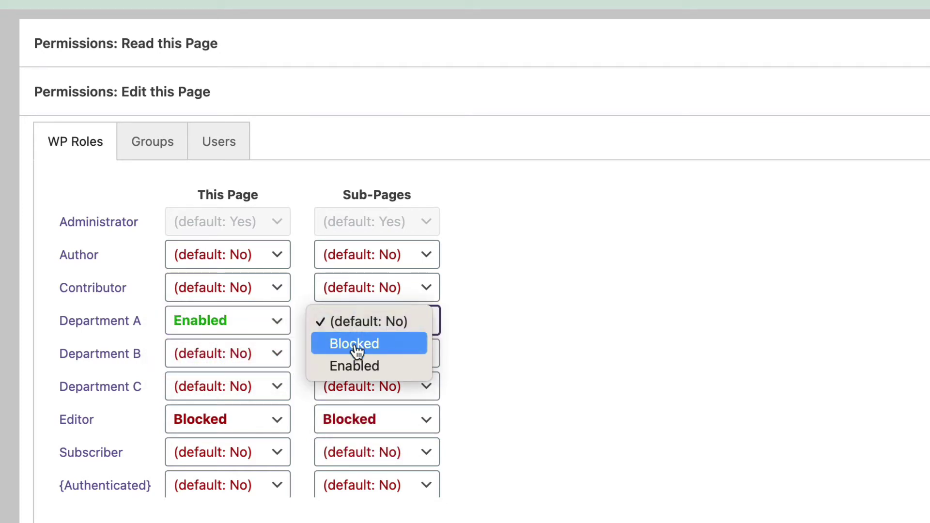
{"action": "left_click", "coordinate": [356, 366]}
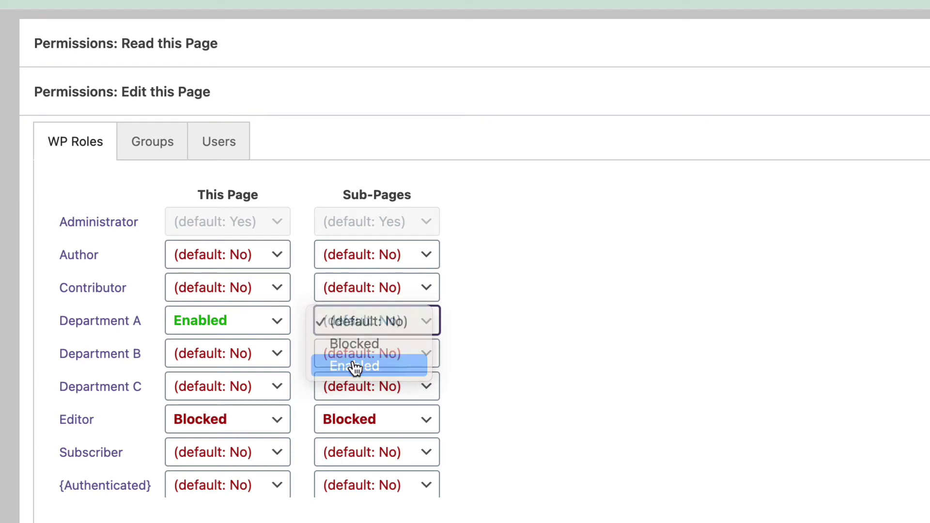
{"action": "left_click", "coordinate": [674, 378]}
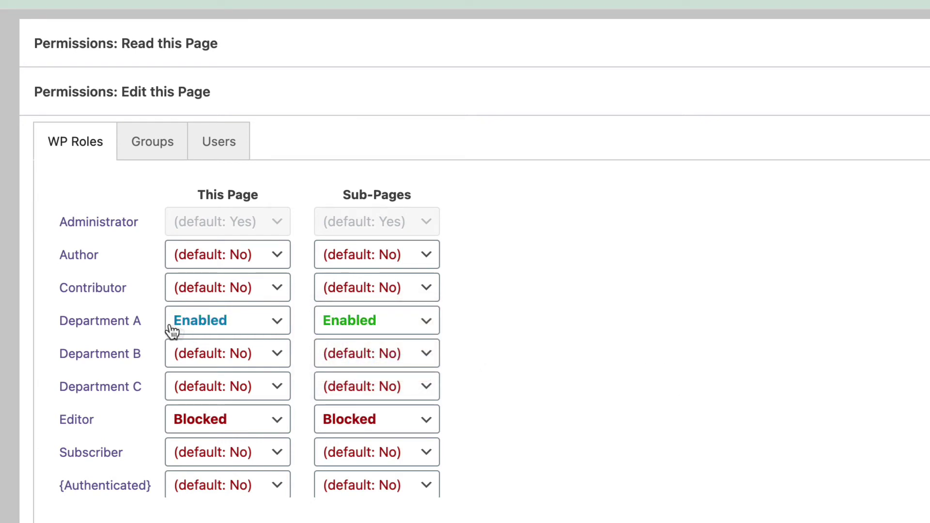
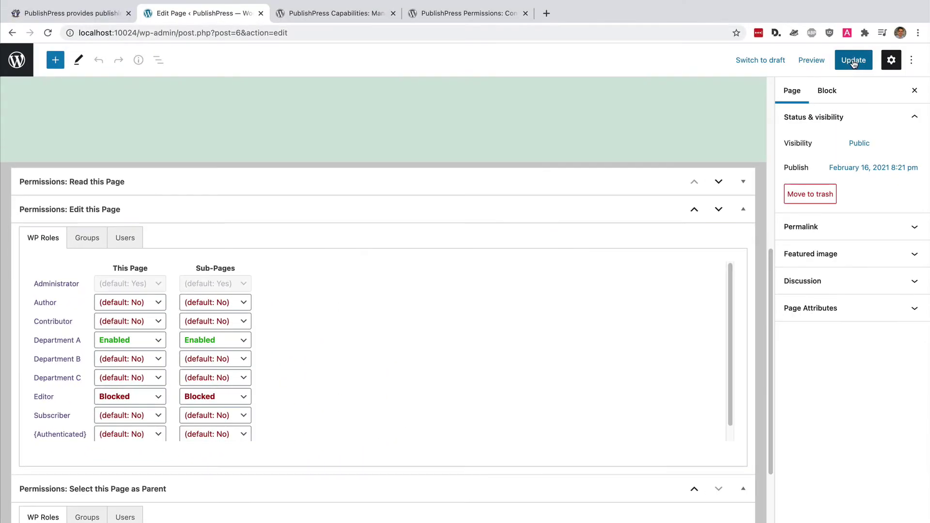
{"action": "left_click", "coordinate": [849, 60]}
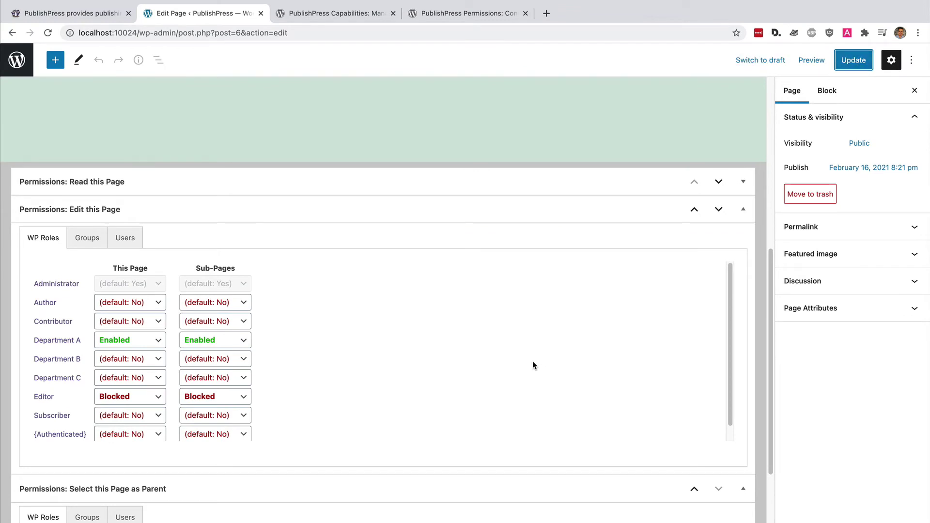
Open Department B Page for editing and set the Department B role's edit permission to Enabled for the page and its sub-pages.
{"action": "left_click", "coordinate": [16, 62]}
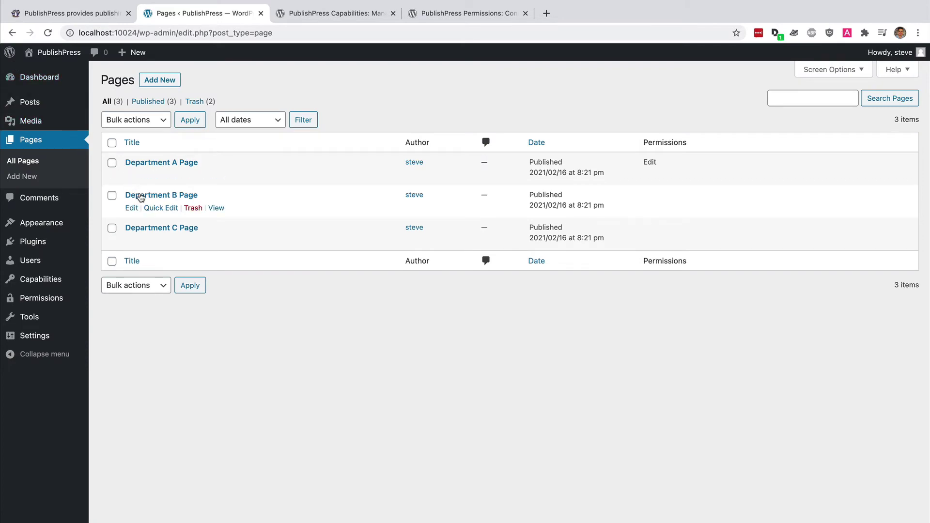
{"action": "left_click", "coordinate": [132, 208]}
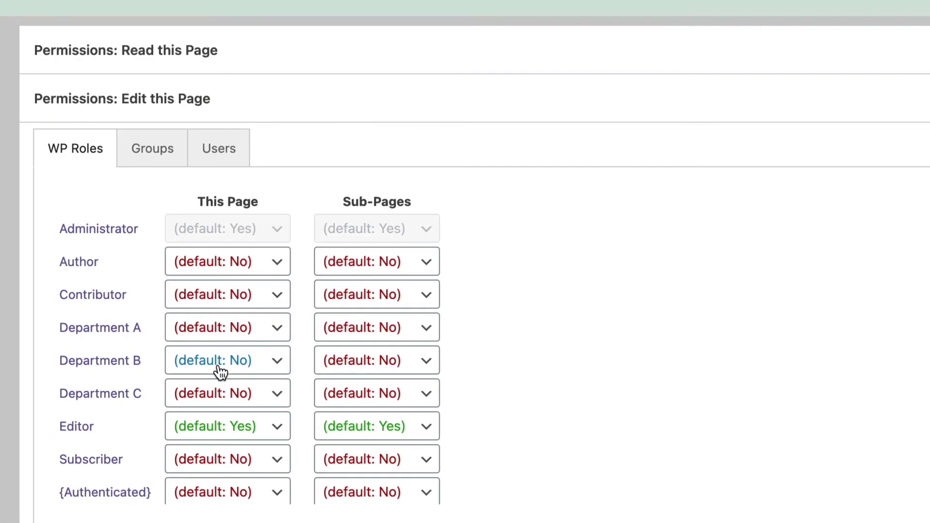
{"action": "left_click", "coordinate": [220, 372]}
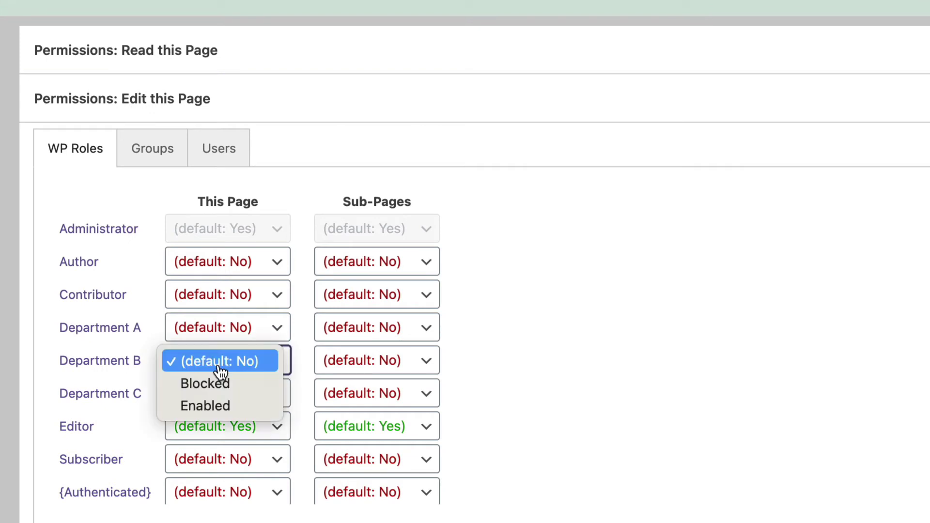
{"action": "left_click", "coordinate": [217, 405]}
{"action": "left_click", "coordinate": [383, 364]}
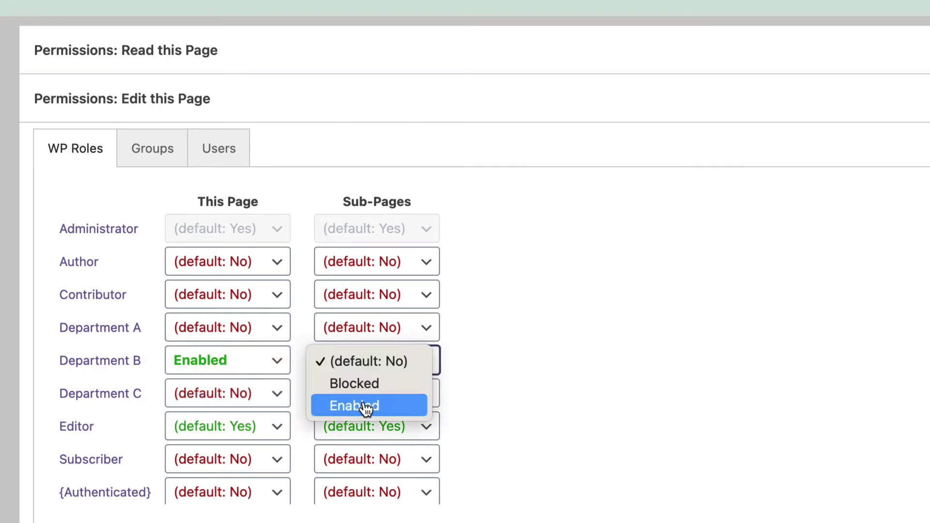
{"action": "left_click", "coordinate": [366, 408]}
Set the Editor role's edit permission to Blocked for Department B Page and its sub-pages, and update the page.
{"action": "left_click", "coordinate": [229, 440]}
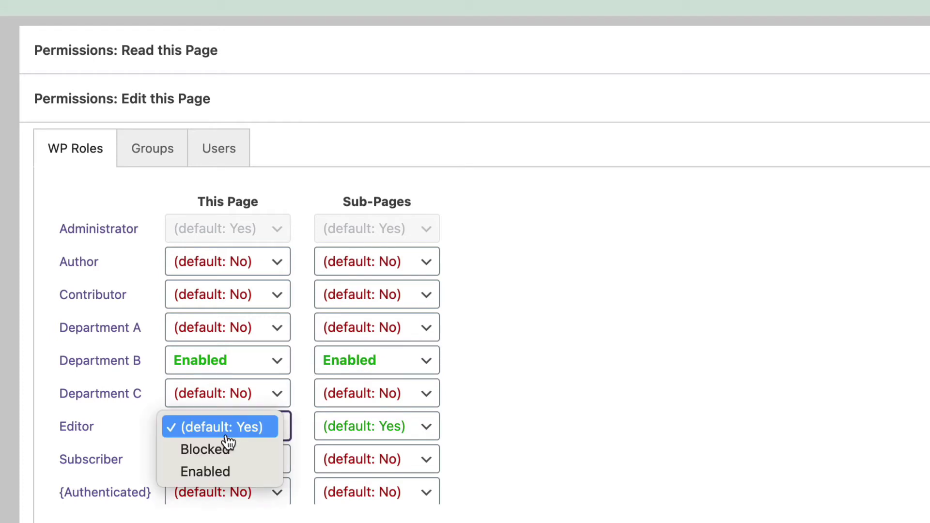
{"action": "left_click", "coordinate": [213, 453]}
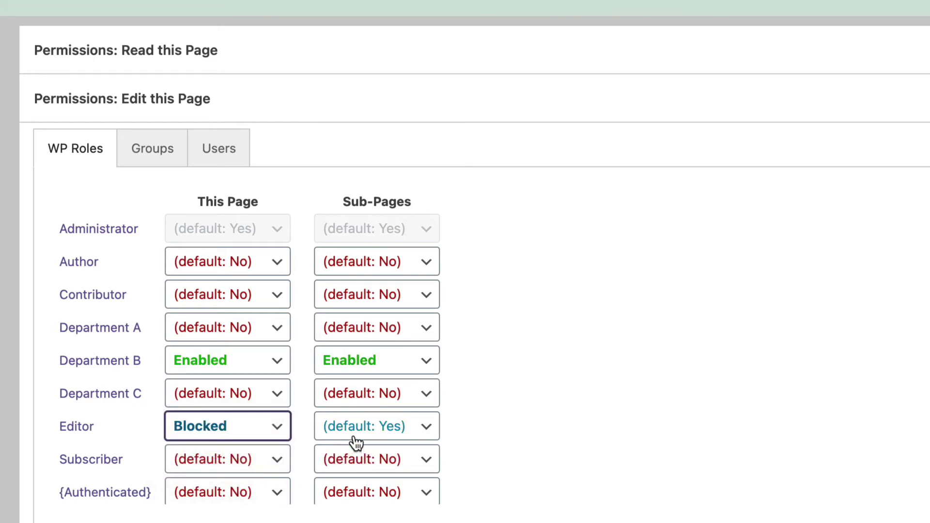
{"action": "left_click", "coordinate": [356, 442]}
{"action": "key", "text": "Escape"}
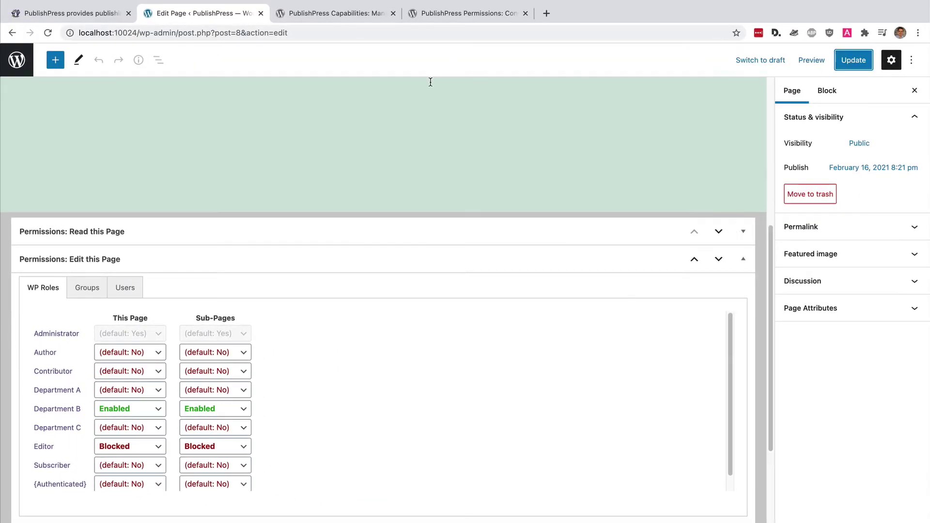
Open Department C Page for editing and set the Department C role's edit permission to Enabled for the page and its sub-pages.
{"action": "left_click", "coordinate": [20, 61]}
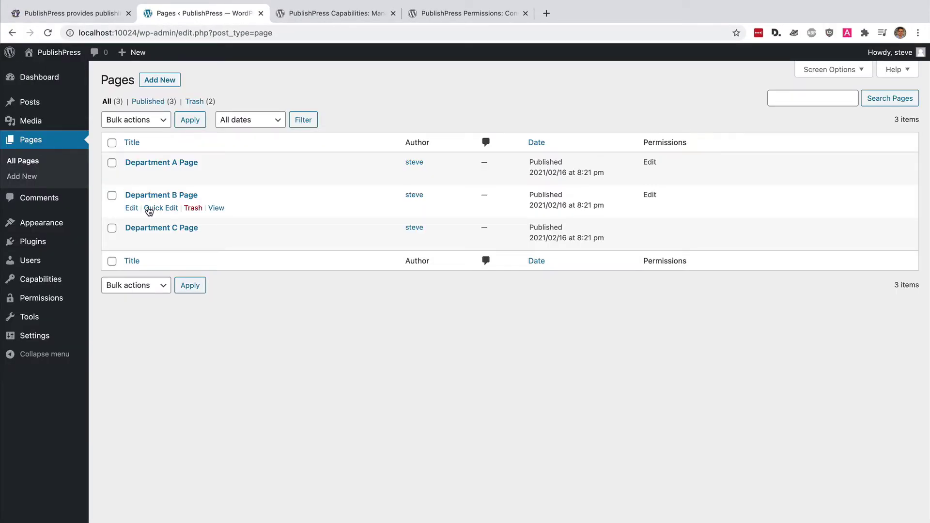
{"action": "left_click", "coordinate": [130, 242]}
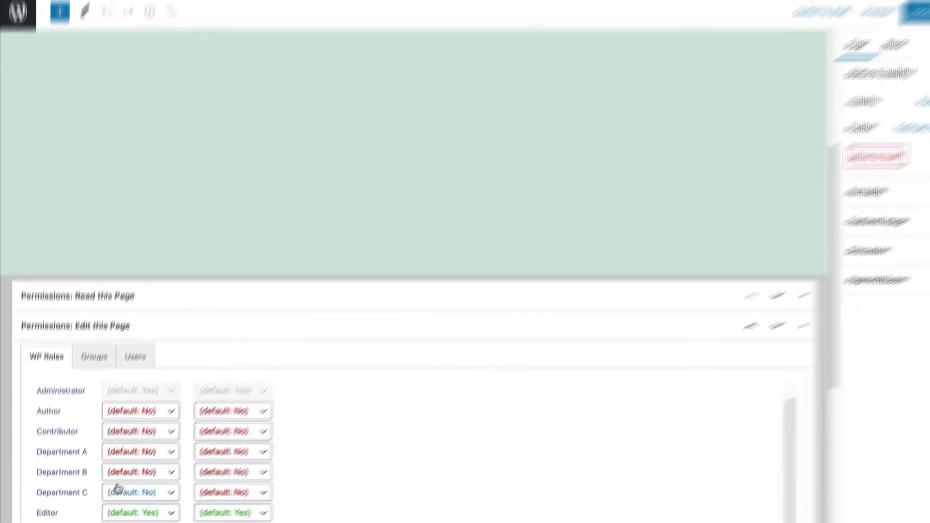
{"action": "left_click", "coordinate": [113, 513]}
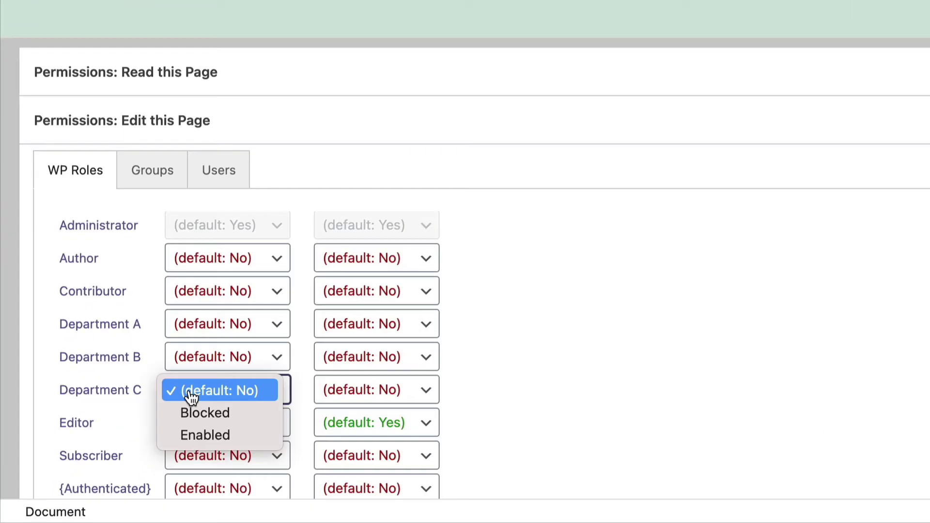
{"action": "left_click", "coordinate": [263, 435]}
{"action": "left_click", "coordinate": [348, 401]}
{"action": "left_click", "coordinate": [346, 434]}
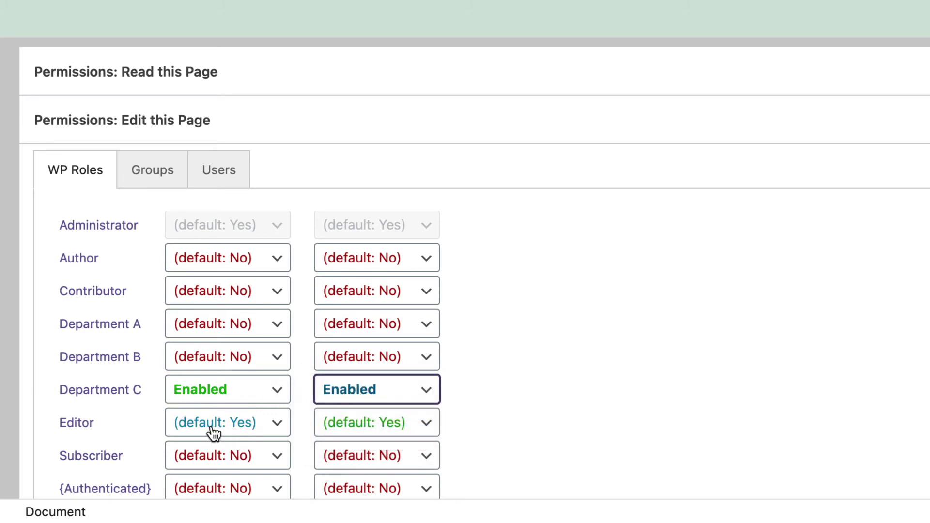
Set the Editor role's edit permission to Blocked for Department C Page and its sub-pages, update the page and leave the editor.
{"action": "left_click", "coordinate": [215, 431]}
{"action": "left_click", "coordinate": [209, 455]}
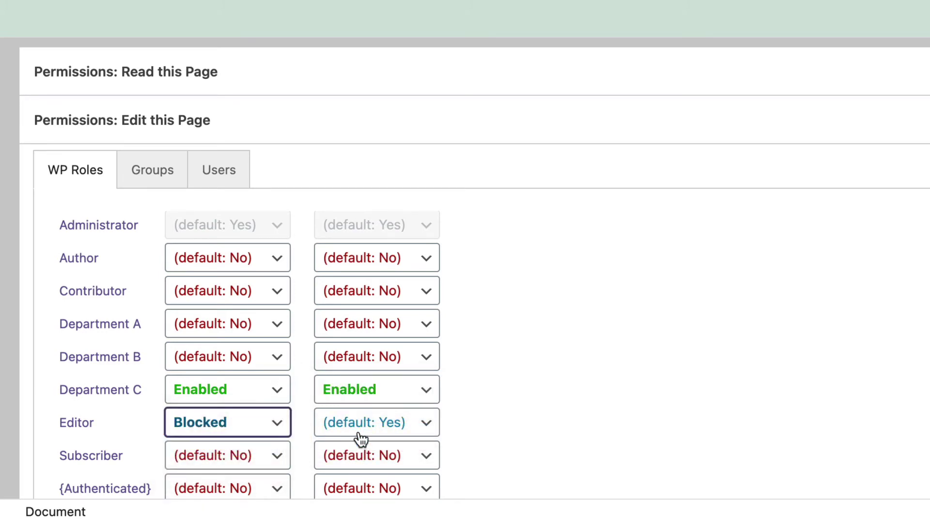
{"action": "left_click", "coordinate": [359, 437]}
{"action": "left_click", "coordinate": [357, 446]}
{"action": "left_click", "coordinate": [855, 60]}
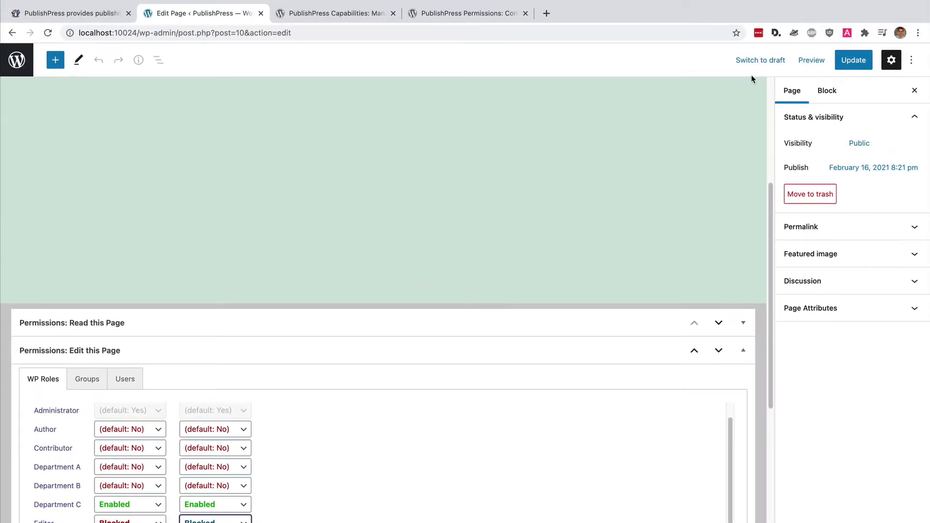
{"action": "left_click", "coordinate": [17, 59]}
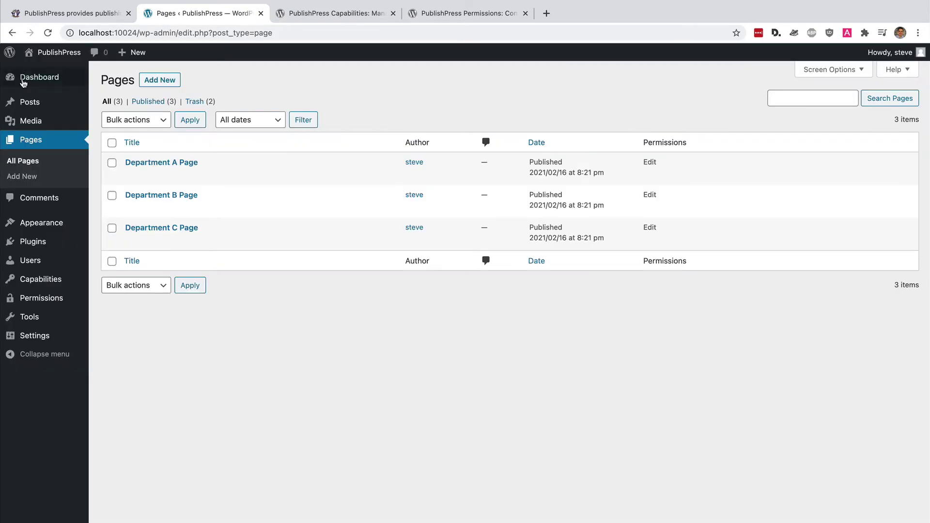
Switch to the Department-A-User account from the users list and view the pages available to it.
{"action": "left_click", "coordinate": [38, 263]}
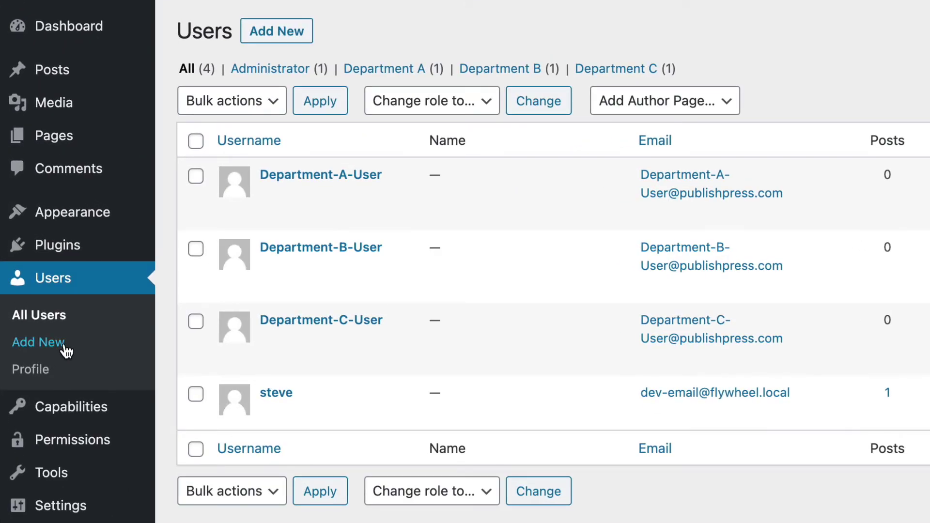
{"action": "mouse_move", "coordinate": [278, 212]}
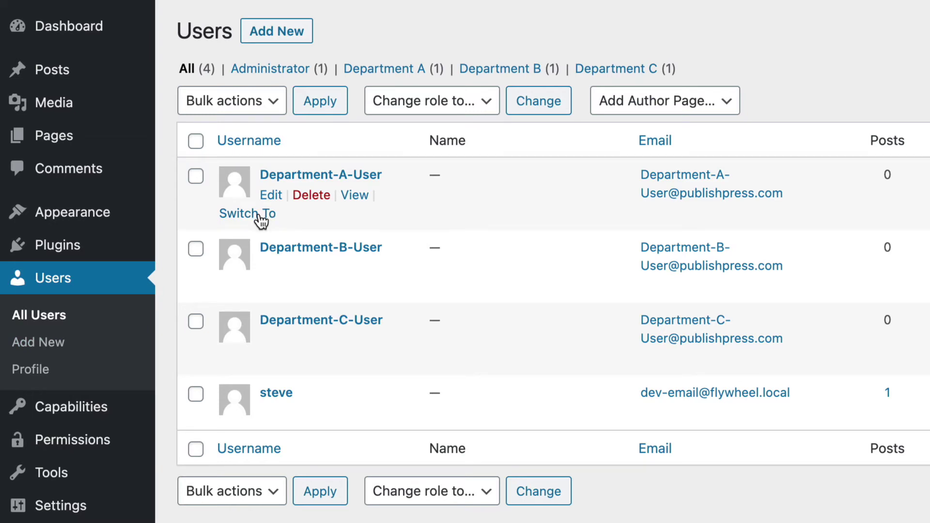
{"action": "left_click", "coordinate": [262, 217]}
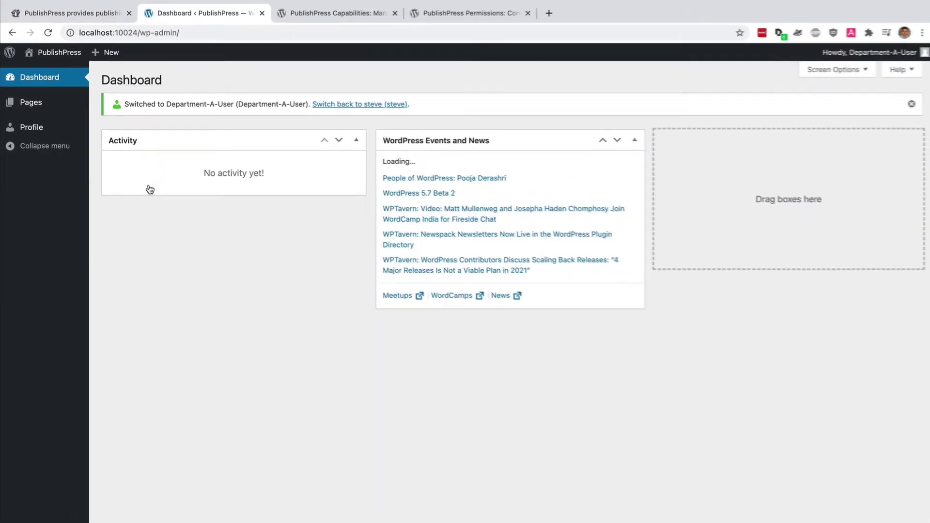
{"action": "left_click_drag", "start_coordinate": [127, 106], "coordinate": [292, 104]}
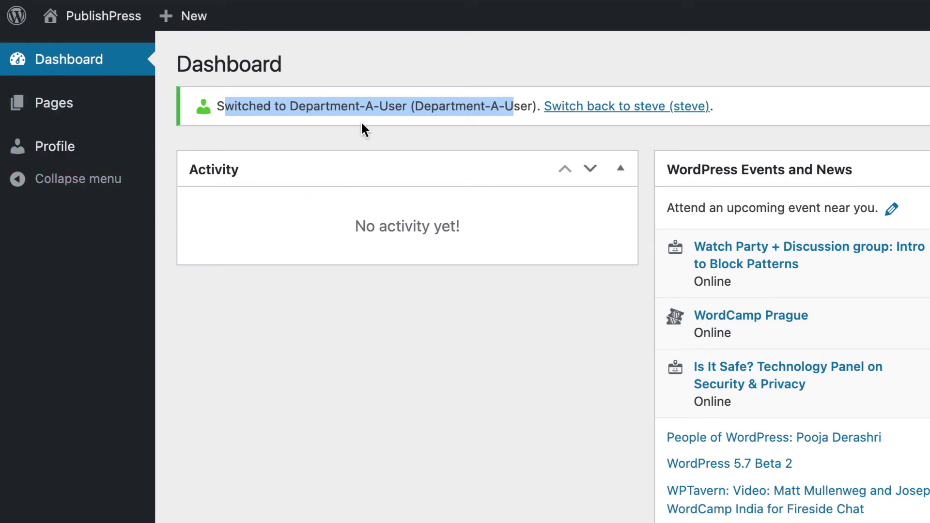
{"action": "left_click", "coordinate": [48, 113]}
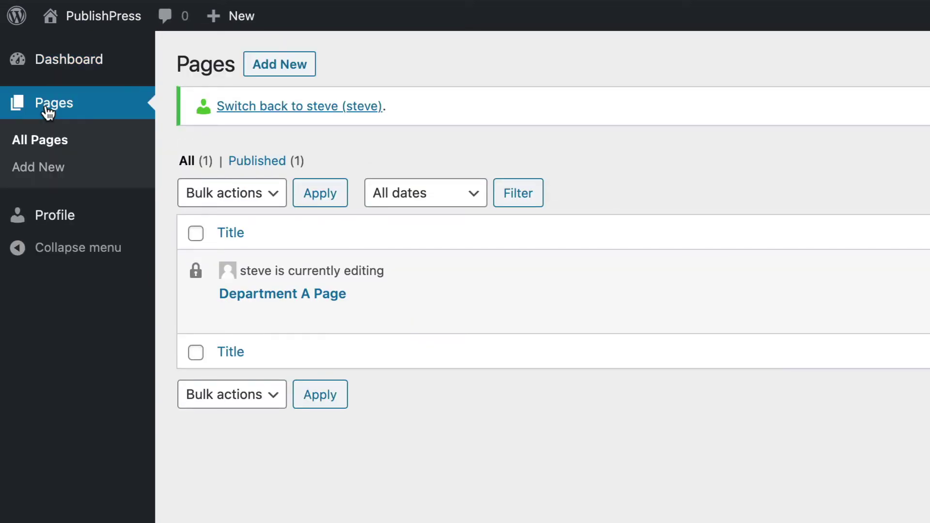
Take over editing of Department A Page, add the paragraph "Making changes." and update the page.
{"action": "mouse_move", "coordinate": [252, 272]}
{"action": "left_click", "coordinate": [231, 317]}
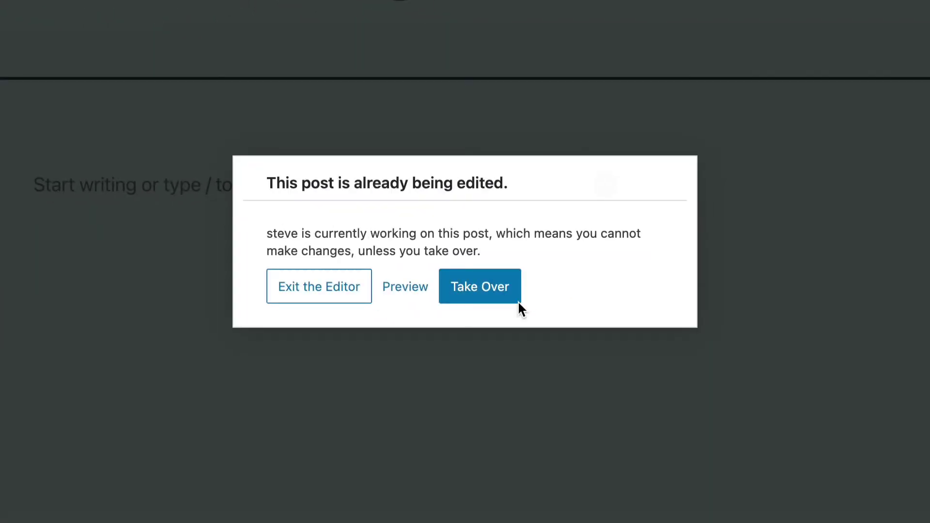
{"action": "left_click", "coordinate": [486, 291]}
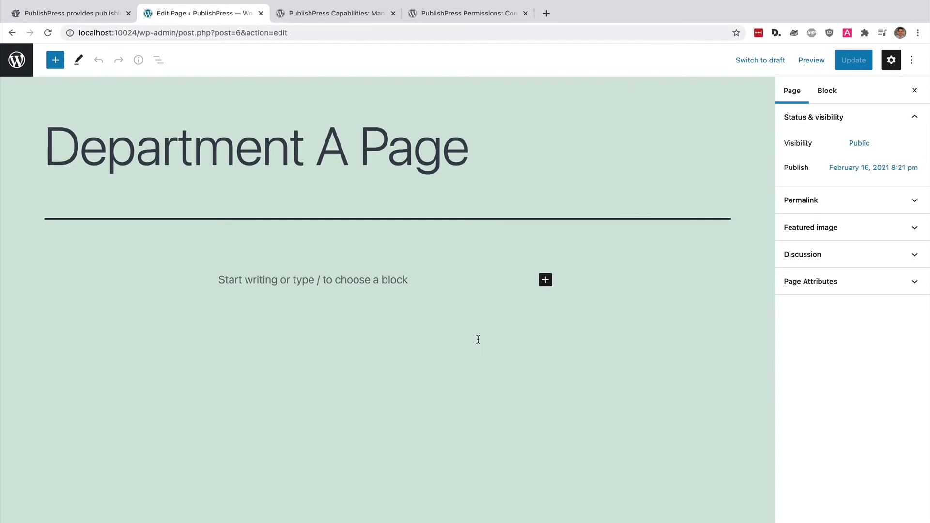
{"action": "left_click", "coordinate": [356, 277]}
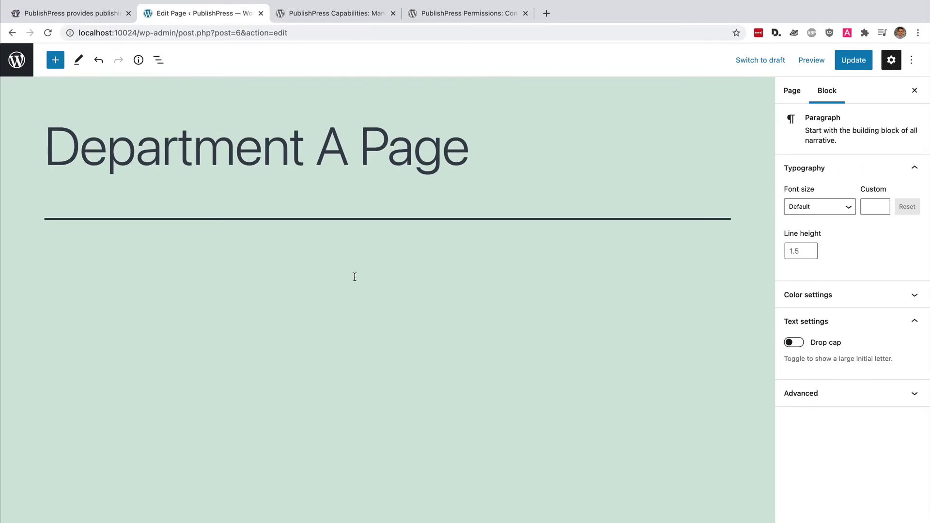
{"action": "type", "text": "Making changes."}
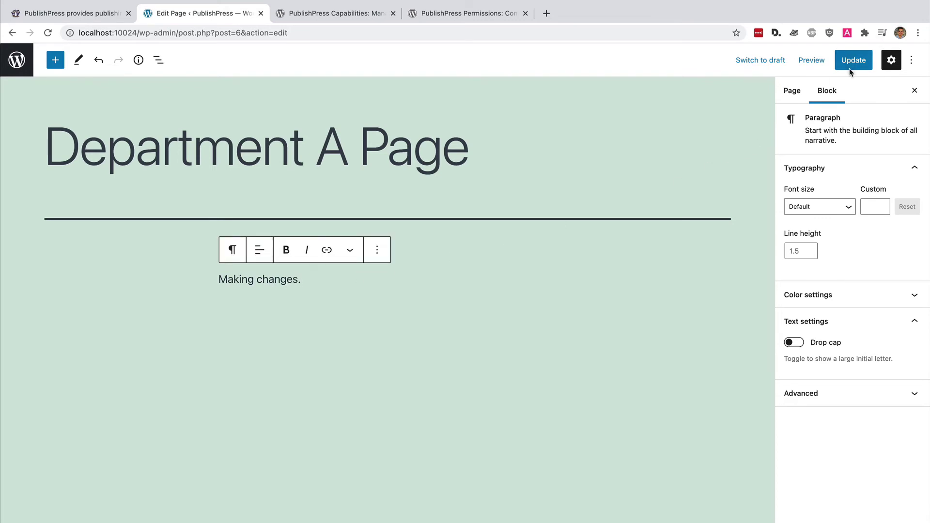
{"action": "left_click", "coordinate": [850, 69]}
{"action": "left_click", "coordinate": [19, 63]}
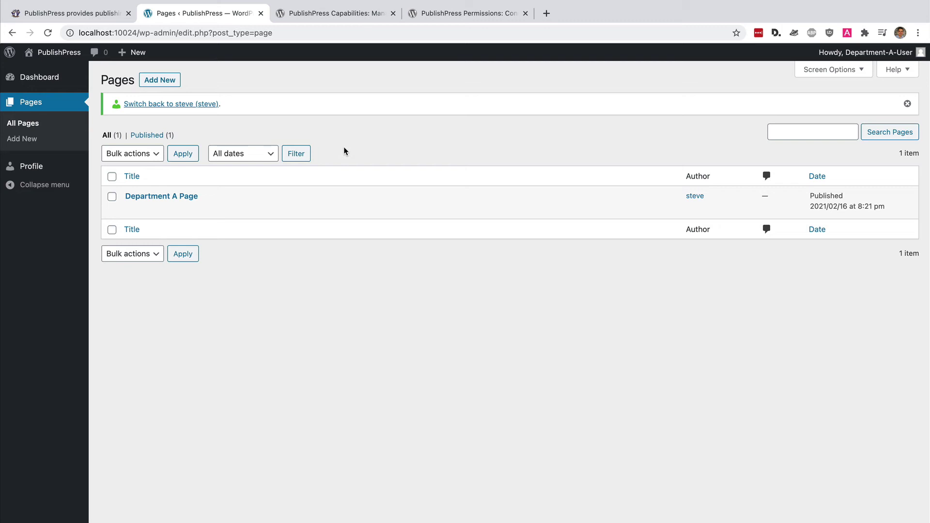
Return to the administrator account, switch to Department-B-User and check which pages that account can edit.
{"action": "left_click", "coordinate": [154, 104]}
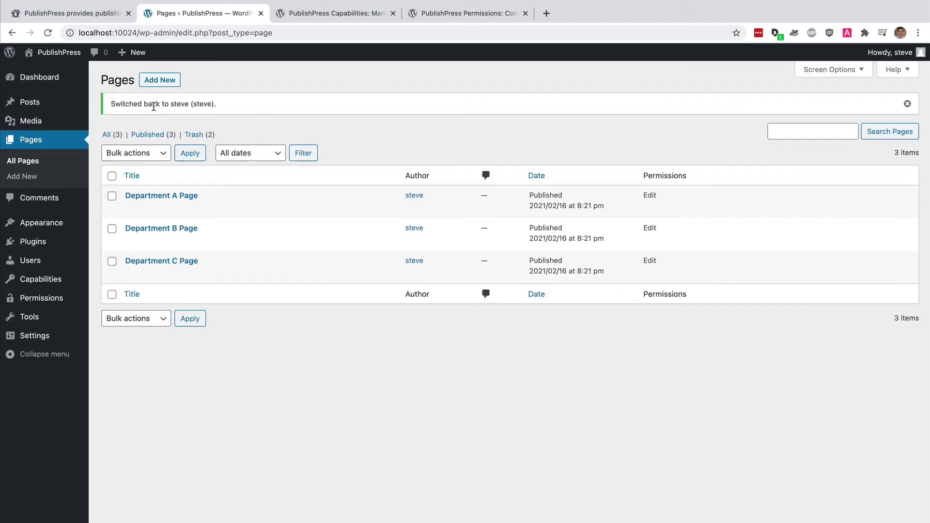
{"action": "left_click", "coordinate": [33, 269]}
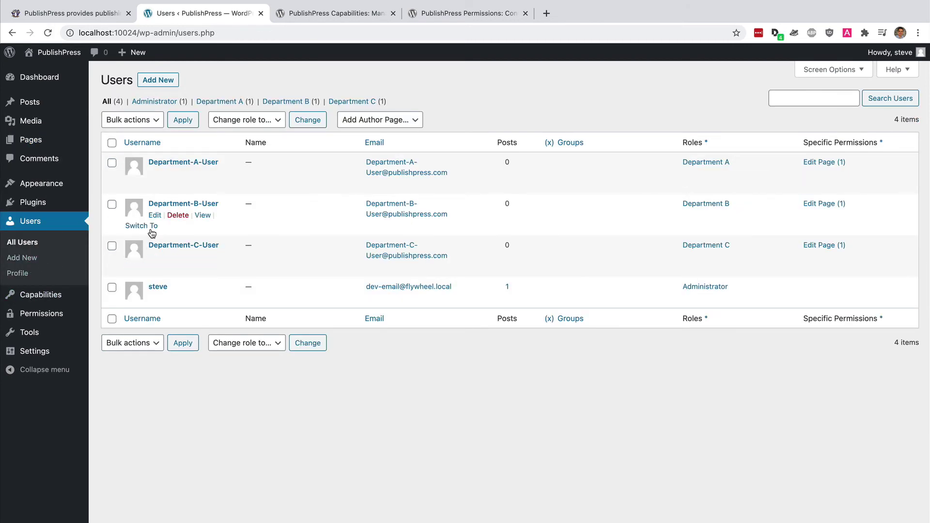
{"action": "left_click", "coordinate": [141, 226]}
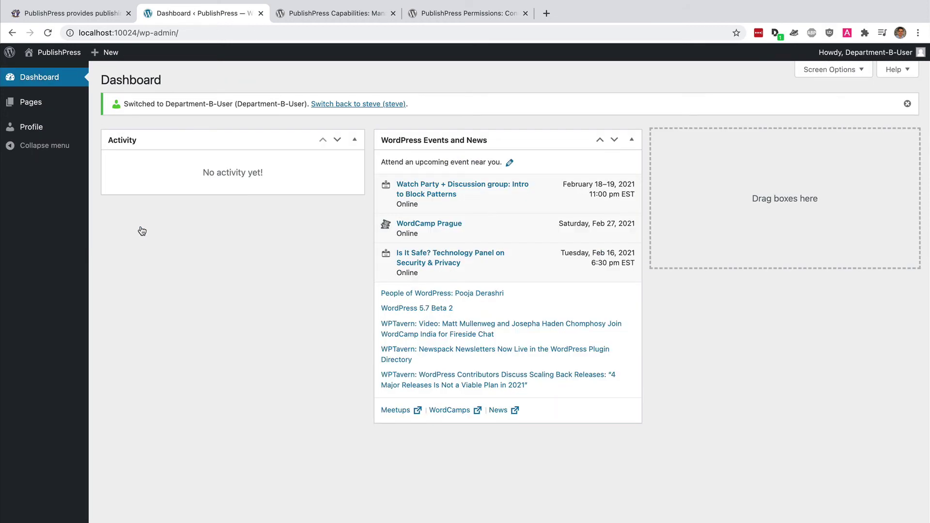
{"action": "left_click", "coordinate": [33, 108]}
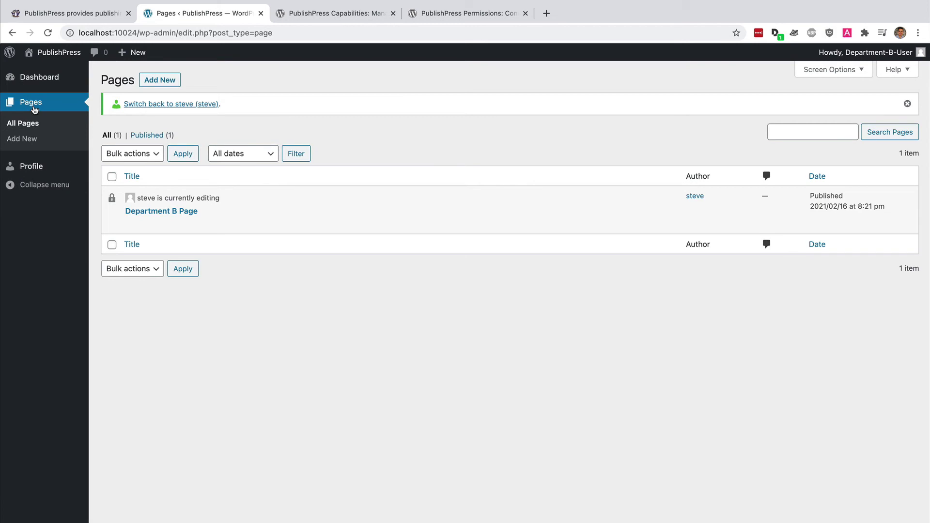
{"action": "mouse_move", "coordinate": [137, 202]}
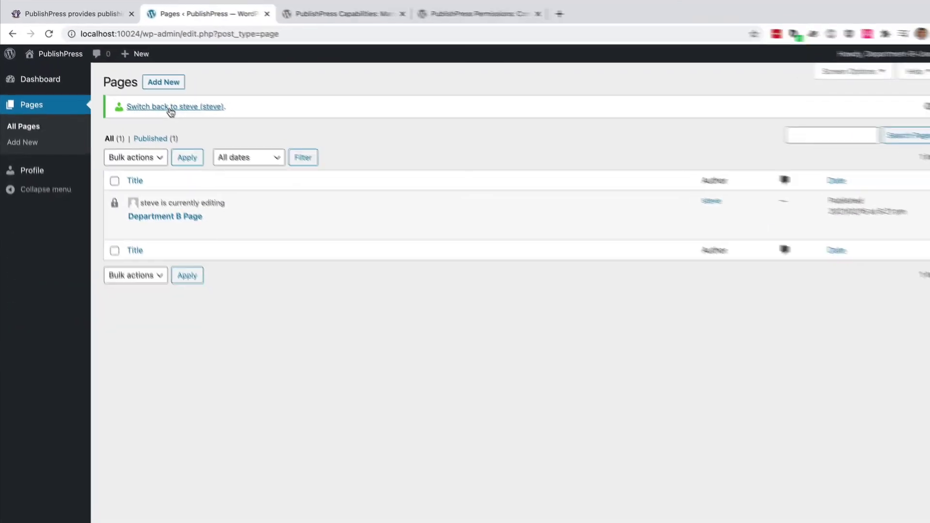
Return to the administrator account, switch to Department-C-User and take over editing of Department C Page to check its access.
{"action": "left_click", "coordinate": [291, 184]}
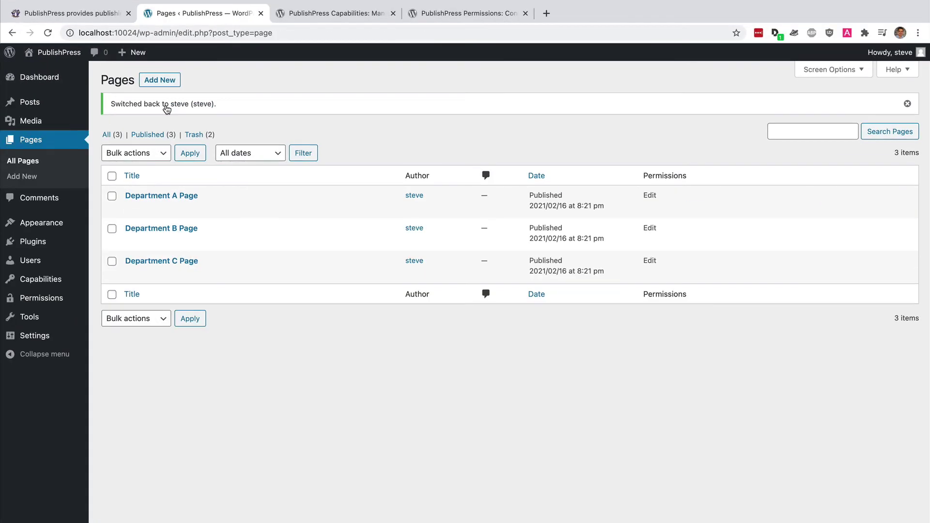
{"action": "left_click", "coordinate": [39, 260]}
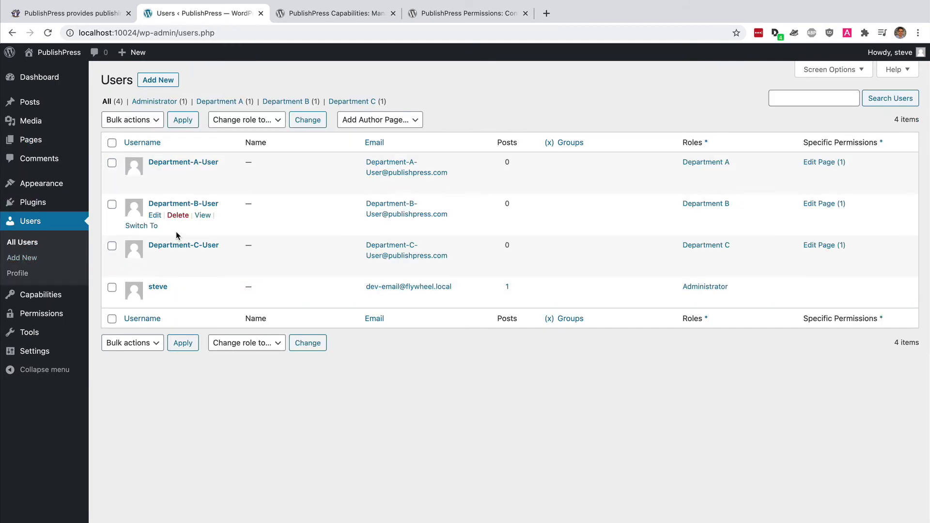
{"action": "left_click", "coordinate": [150, 267]}
{"action": "left_click", "coordinate": [40, 104]}
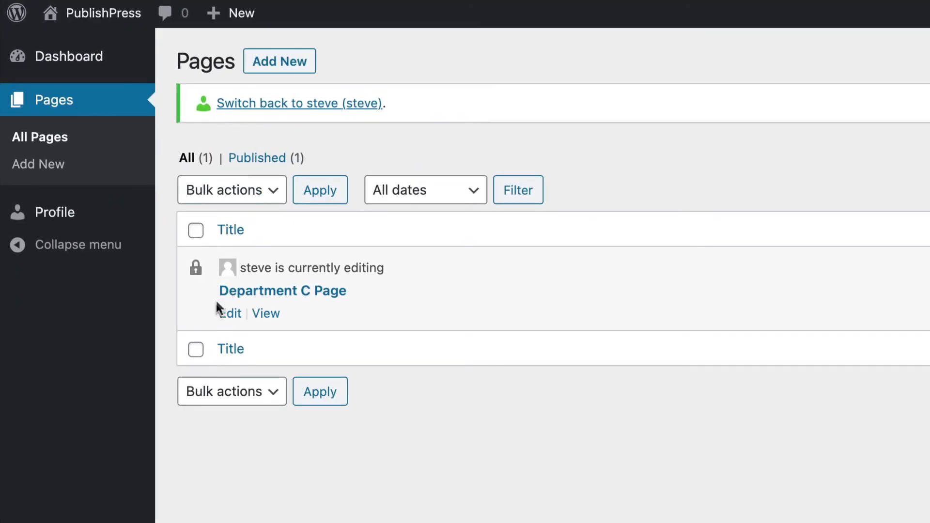
{"action": "left_click", "coordinate": [159, 253]}
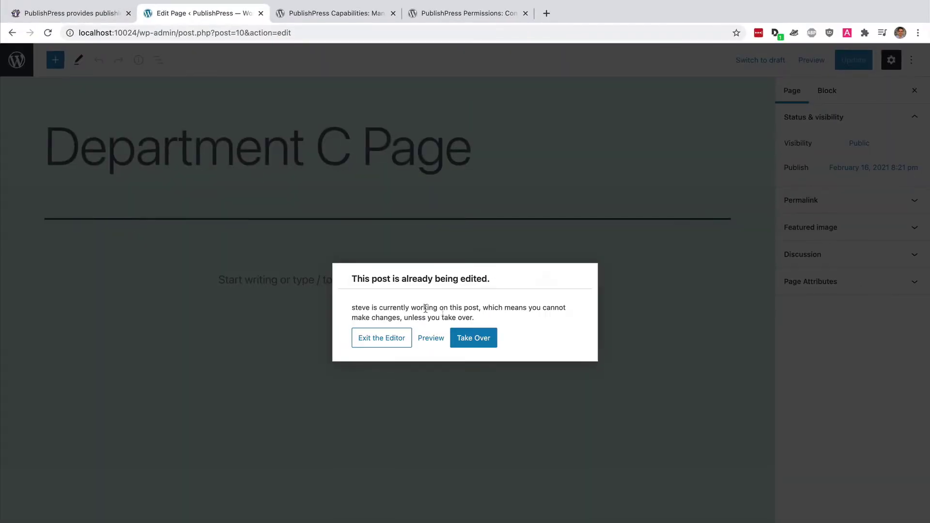
{"action": "left_click", "coordinate": [480, 342]}
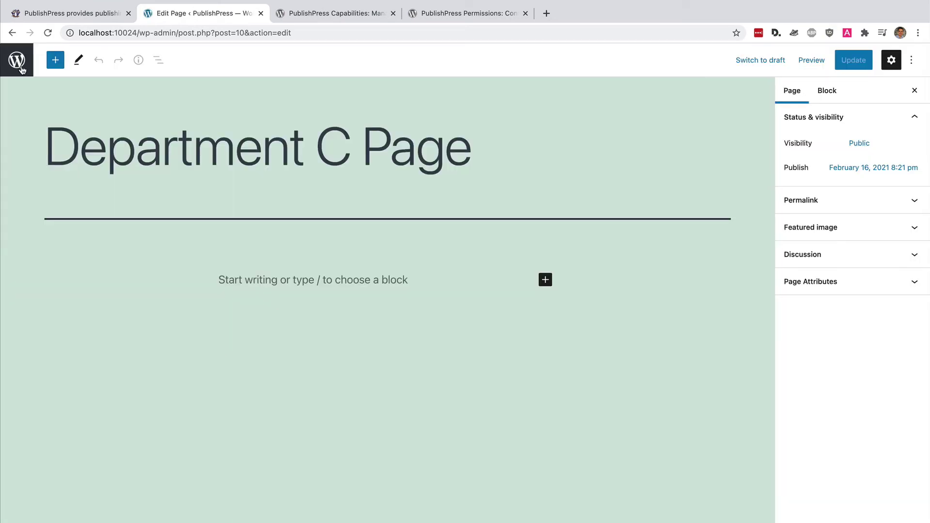
{"action": "left_click", "coordinate": [18, 63]}
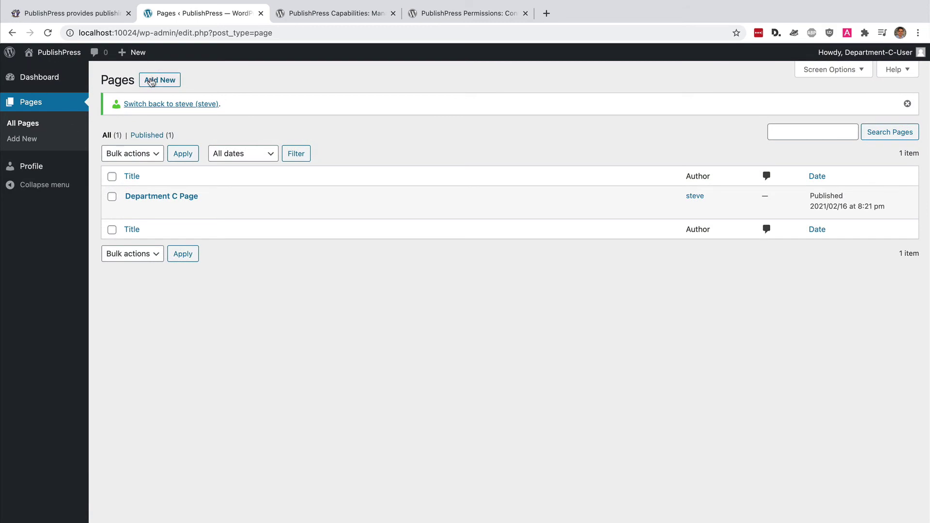
Switch back to the administrator account and start a new page titled "New Page for Department A".
{"action": "left_click", "coordinate": [154, 104]}
{"action": "left_click", "coordinate": [158, 80]}
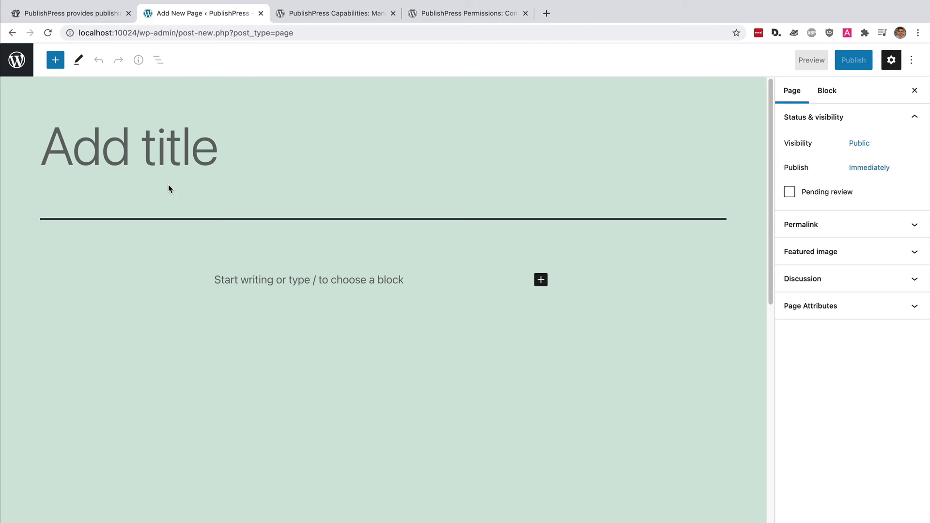
{"action": "type", "text": "Newe"}
{"action": "key", "text": "BackSpace"}
{"action": "type", "text": "Pa"}
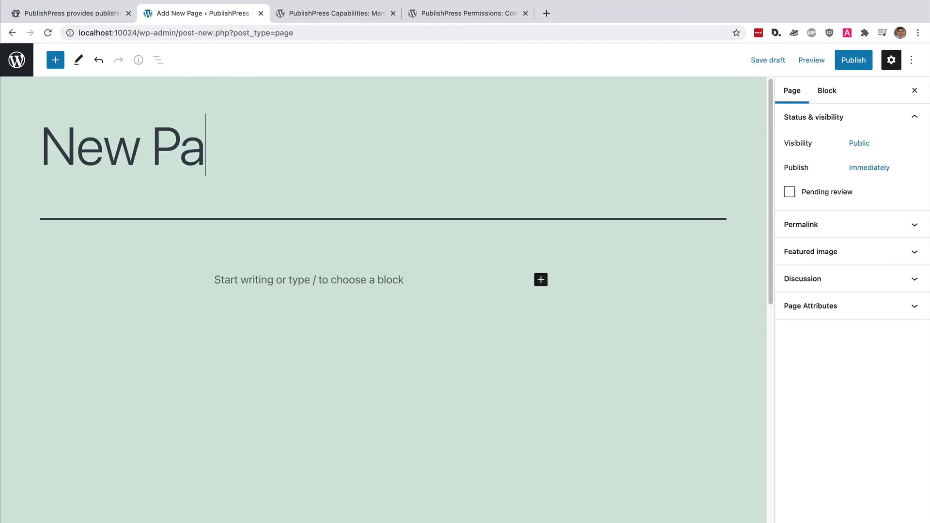
{"action": "type", "text": "ge for Deparr"}
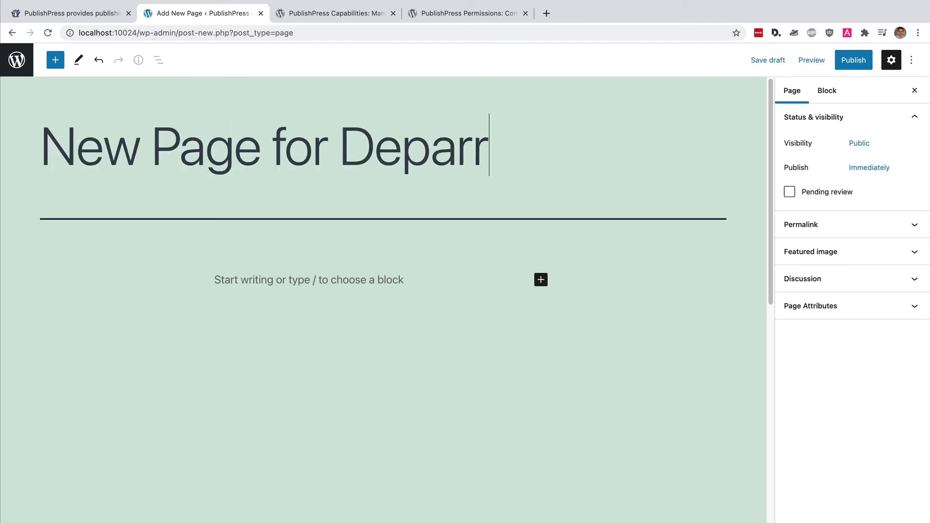
{"action": "key", "text": "BackSpace"}
{"action": "type", "text": "tment A"}
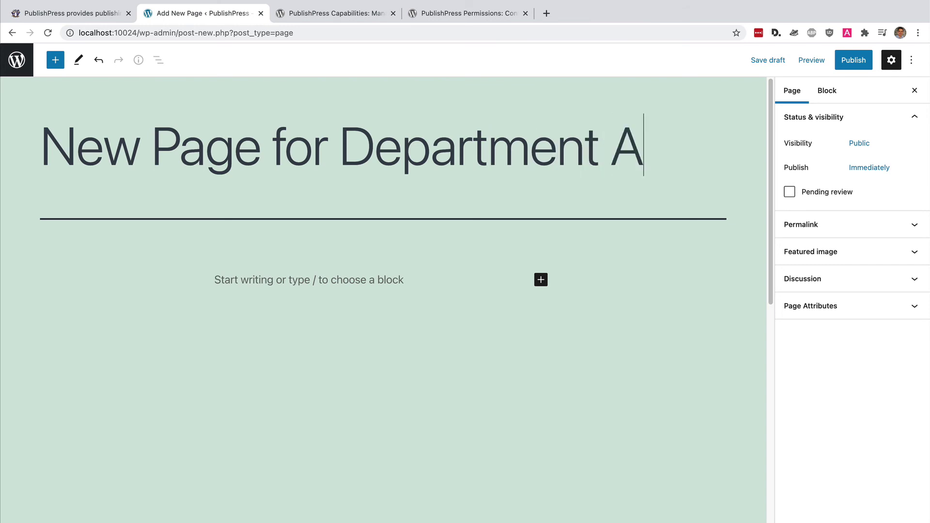
Enable the Department A role to edit this page and its sub-pages in the page's edit permissions.
{"action": "scroll", "coordinate": [130, 275], "scroll_direction": "down", "scroll_amount": 4}
{"action": "scroll", "coordinate": [130, 276], "scroll_direction": "down", "scroll_amount": 5}
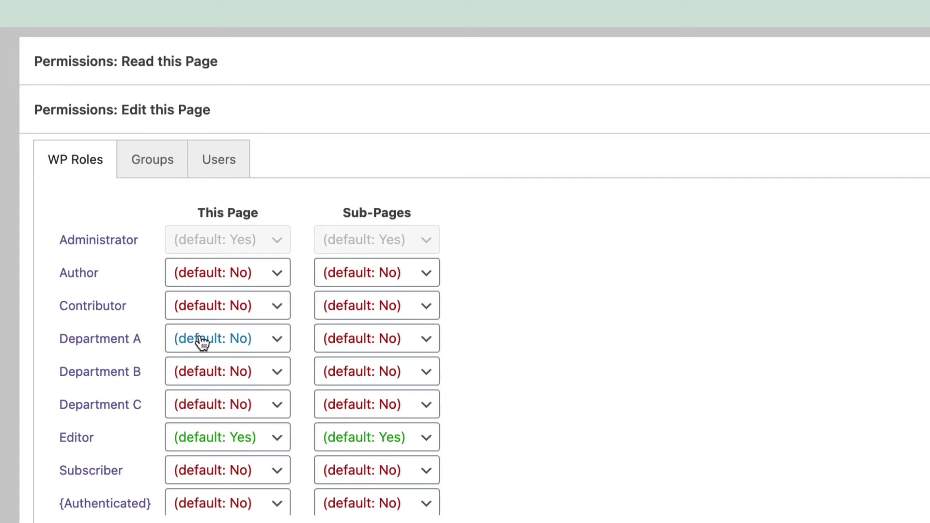
{"action": "left_click", "coordinate": [122, 399]}
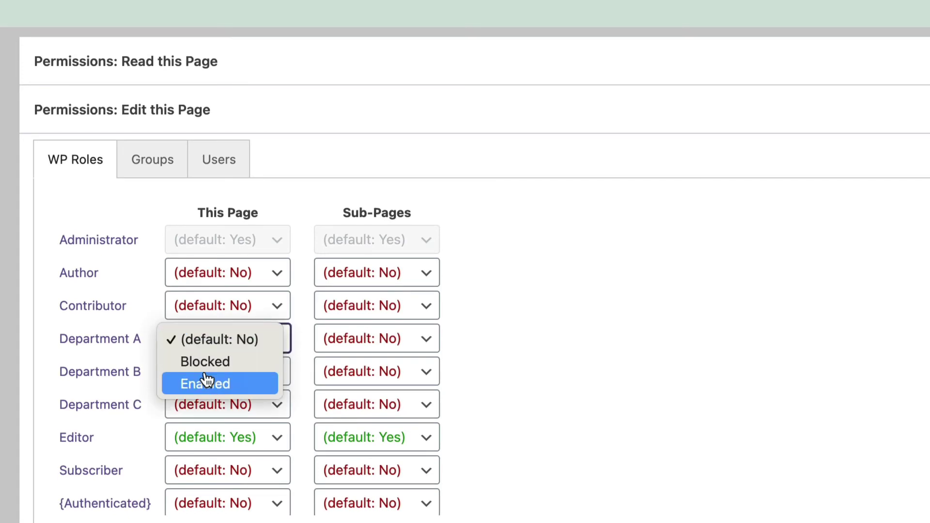
{"action": "left_click", "coordinate": [222, 383]}
{"action": "left_click", "coordinate": [350, 342]}
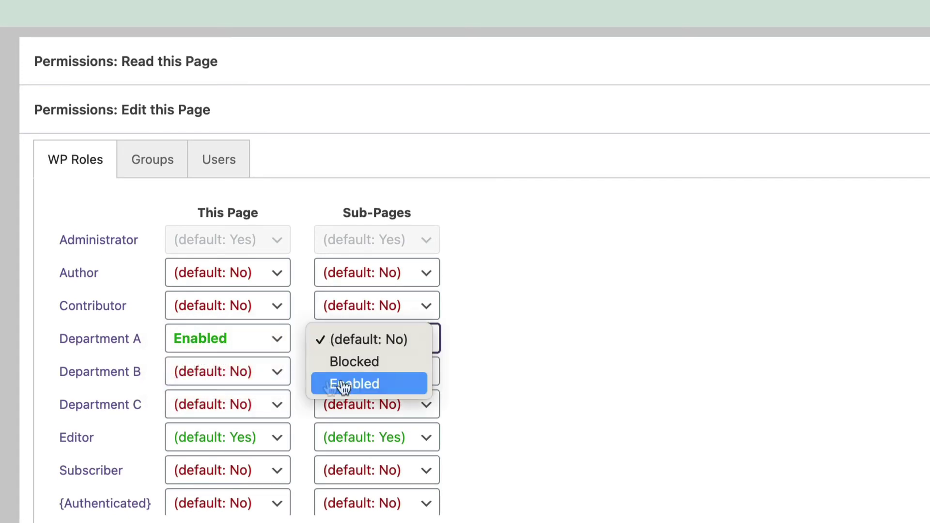
{"action": "left_click", "coordinate": [343, 382]}
Set the Editor role's edit permission to Blocked for this page and its sub-pages, publish the page and return to the page list.
{"action": "left_click", "coordinate": [243, 437]}
{"action": "left_click", "coordinate": [219, 466]}
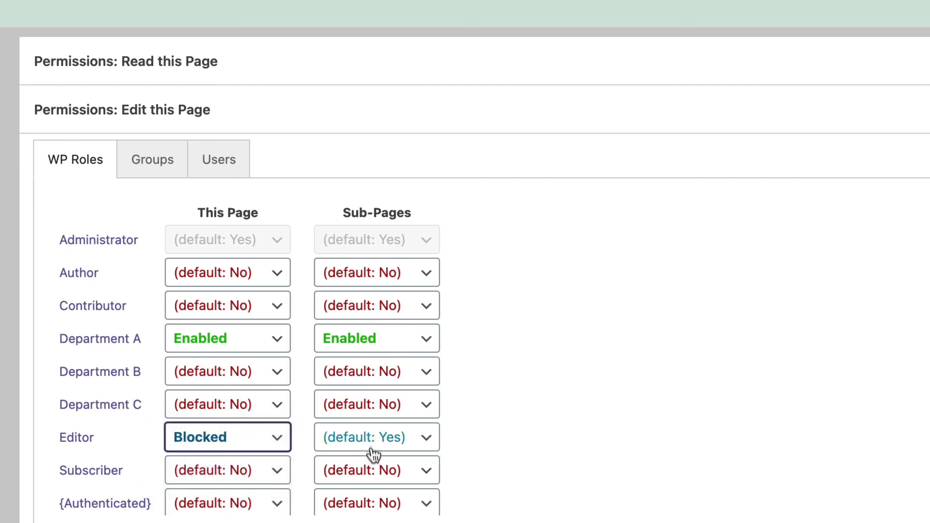
{"action": "left_click", "coordinate": [373, 448]}
{"action": "left_click", "coordinate": [371, 463]}
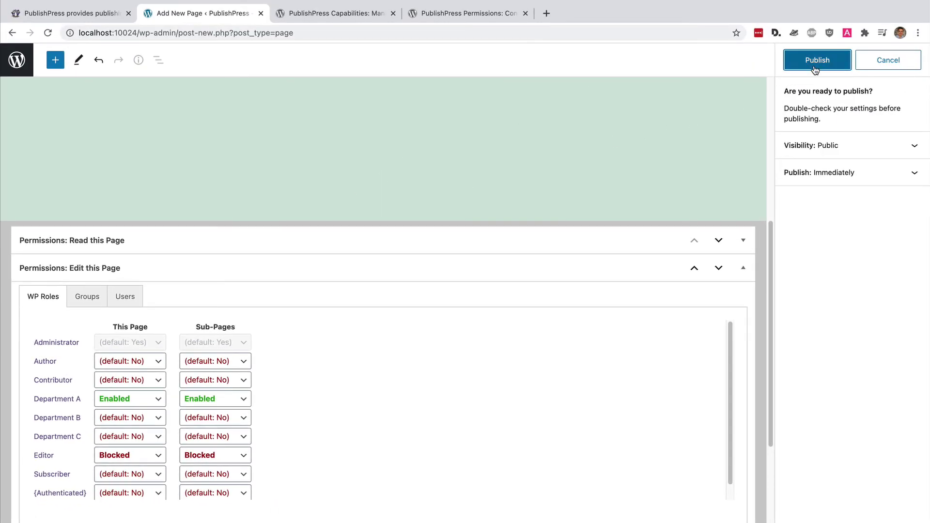
{"action": "left_click", "coordinate": [815, 69]}
{"action": "left_click", "coordinate": [16, 59]}
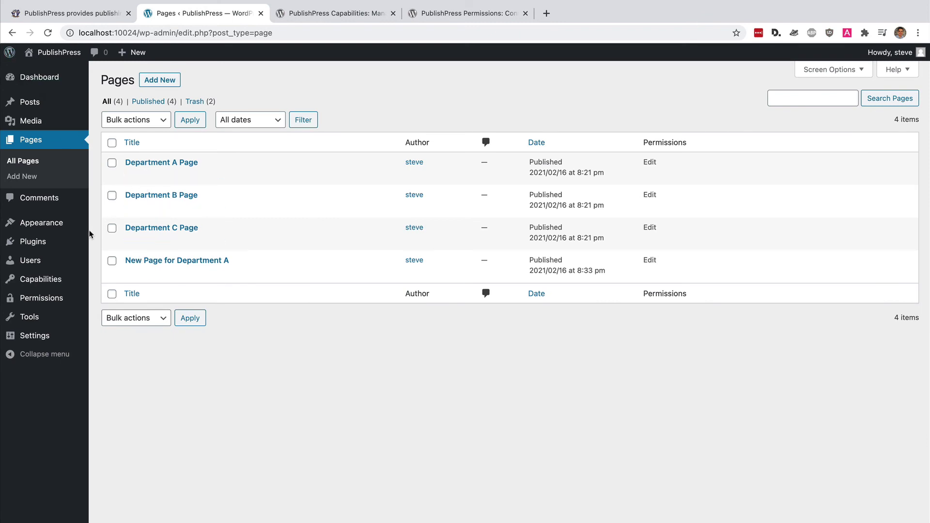
Switch to Department-A-User and check which pages that account can edit.
{"action": "mouse_move", "coordinate": [85, 241]}
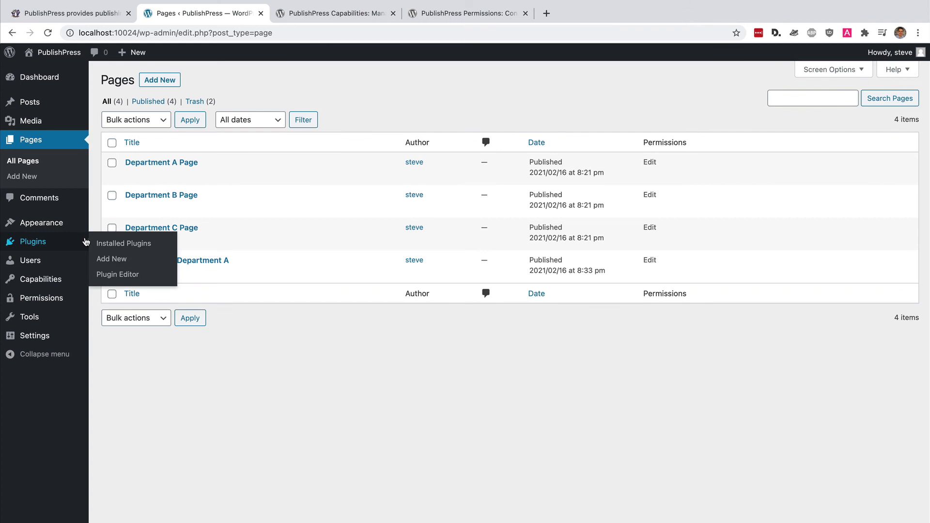
{"action": "left_click", "coordinate": [42, 265]}
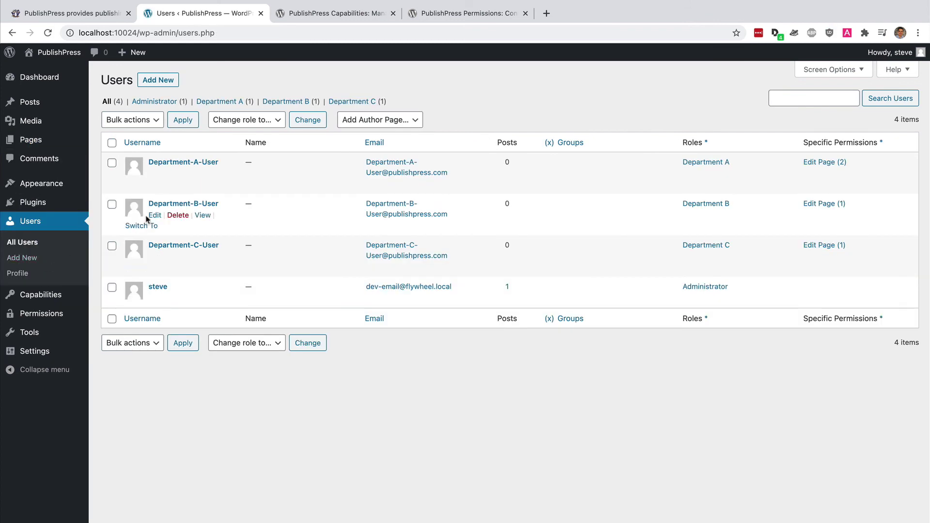
{"action": "left_click", "coordinate": [148, 185]}
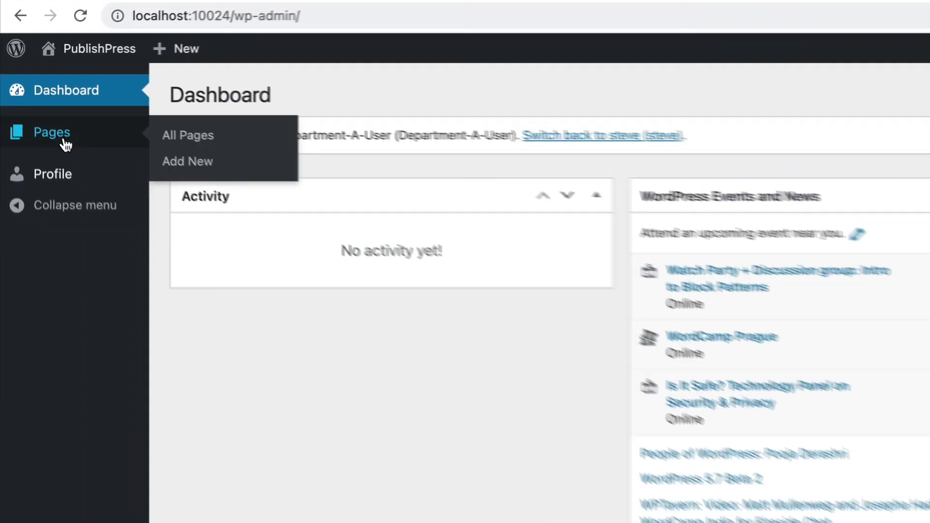
{"action": "left_click", "coordinate": [37, 104]}
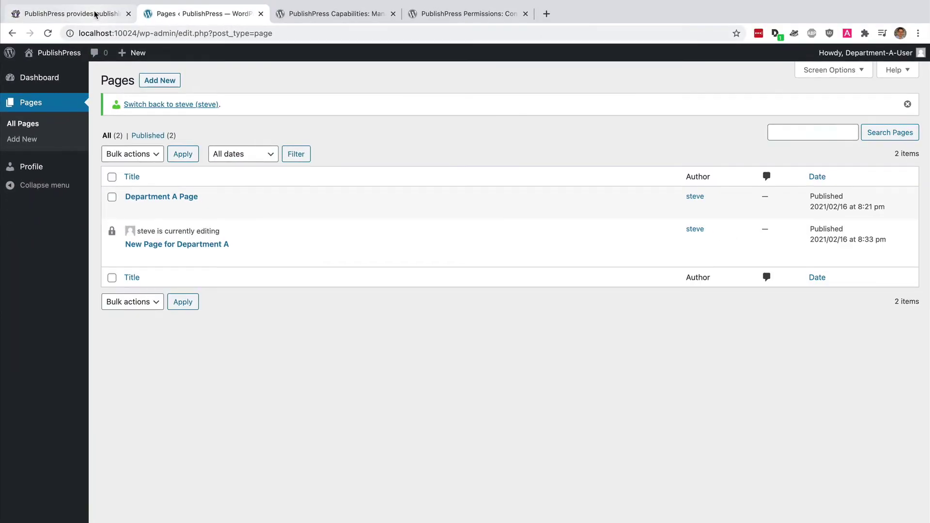
View the PublishPress website and the WordPress.org pages of the Capabilities and Permissions plugins.
{"action": "left_click", "coordinate": [92, 14]}
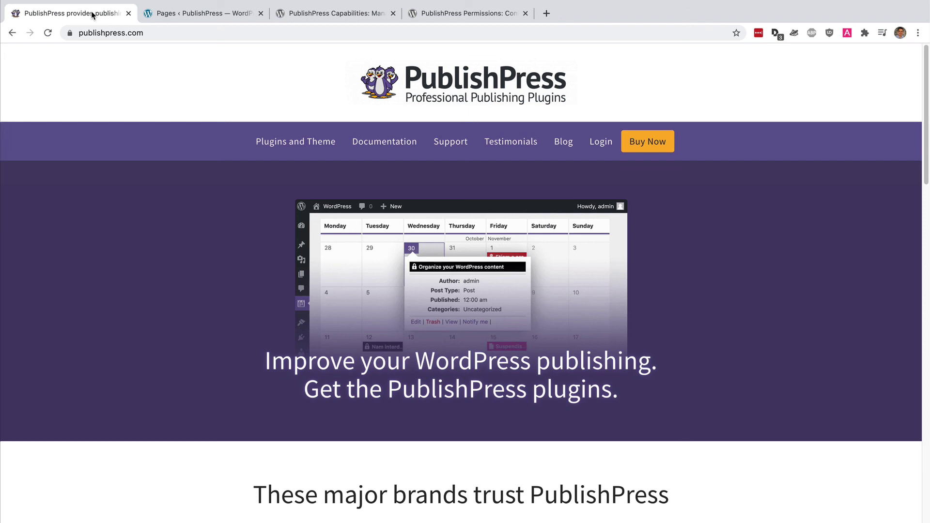
{"action": "left_click", "coordinate": [311, 18]}
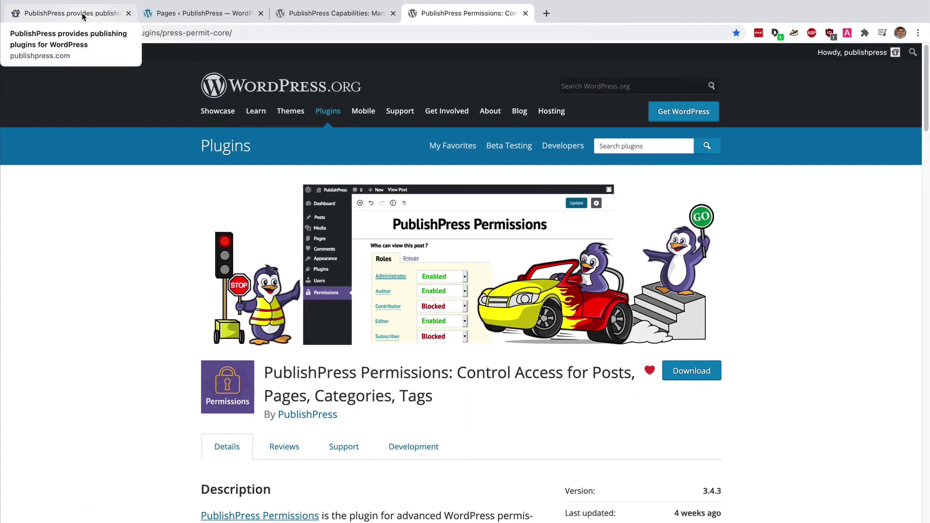
{"action": "left_click", "coordinate": [80, 15]}
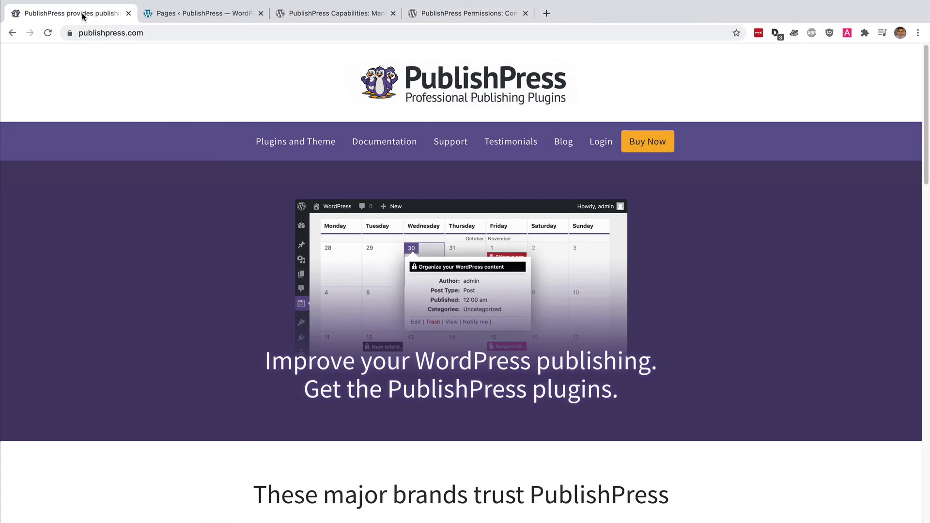